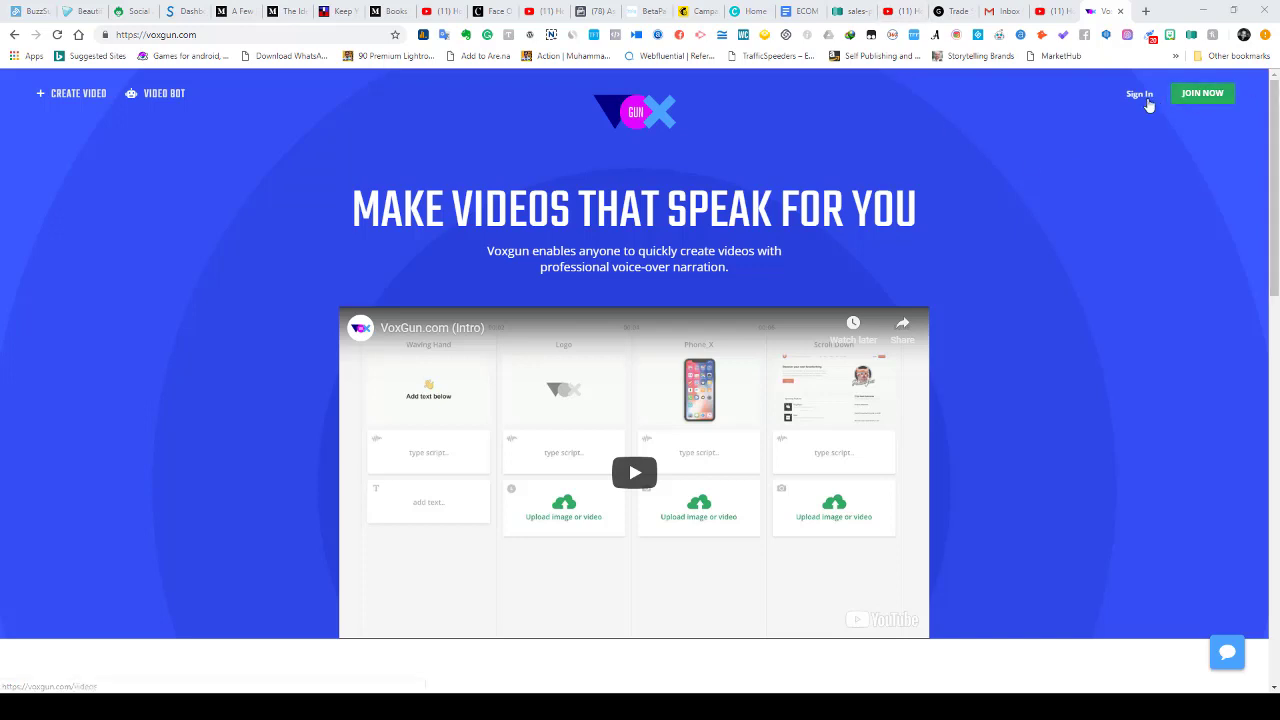
# - Sign in from the voxgun.com homepage to reach the projects dashboard
pyautogui.click(1140, 94)
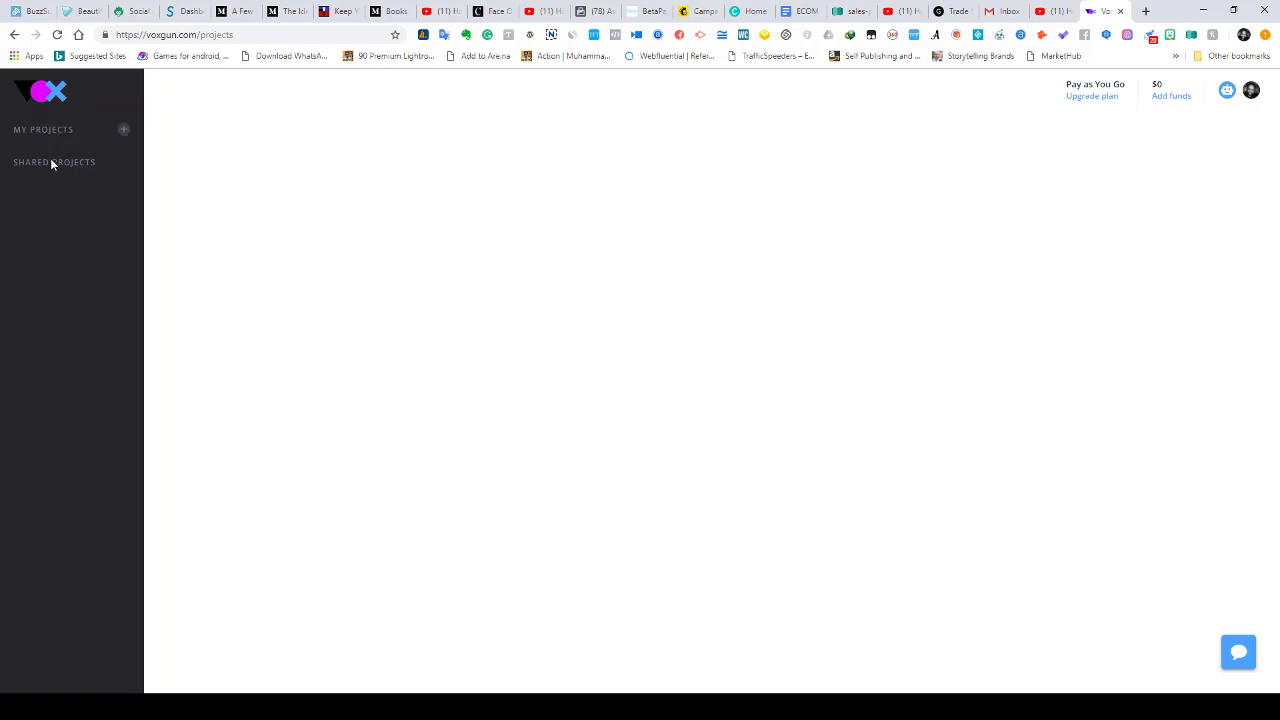
# - Create a new project named TEST
pyautogui.click(125, 131)
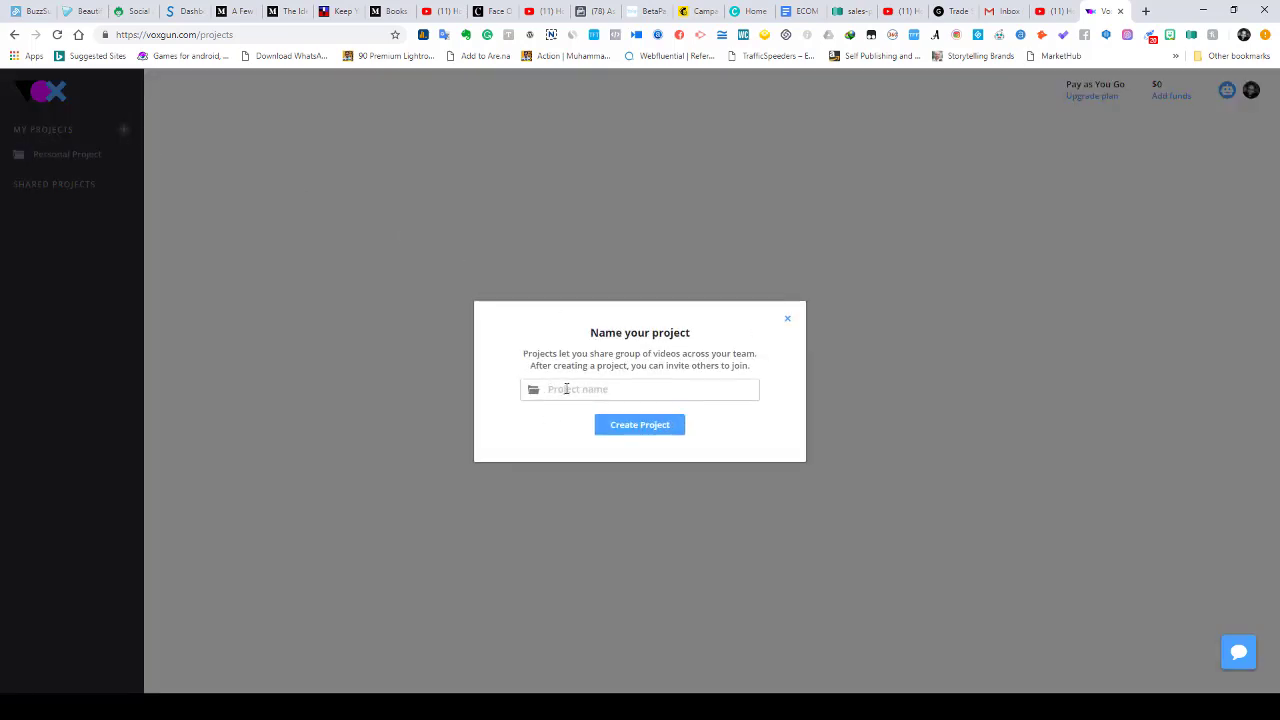
pyautogui.write('TEST')
pyautogui.click(652, 430)
pyautogui.click(787, 318)
# - Browse the Personal Project and TEST video lists, ending with TEST selected
pyautogui.click(67, 158)
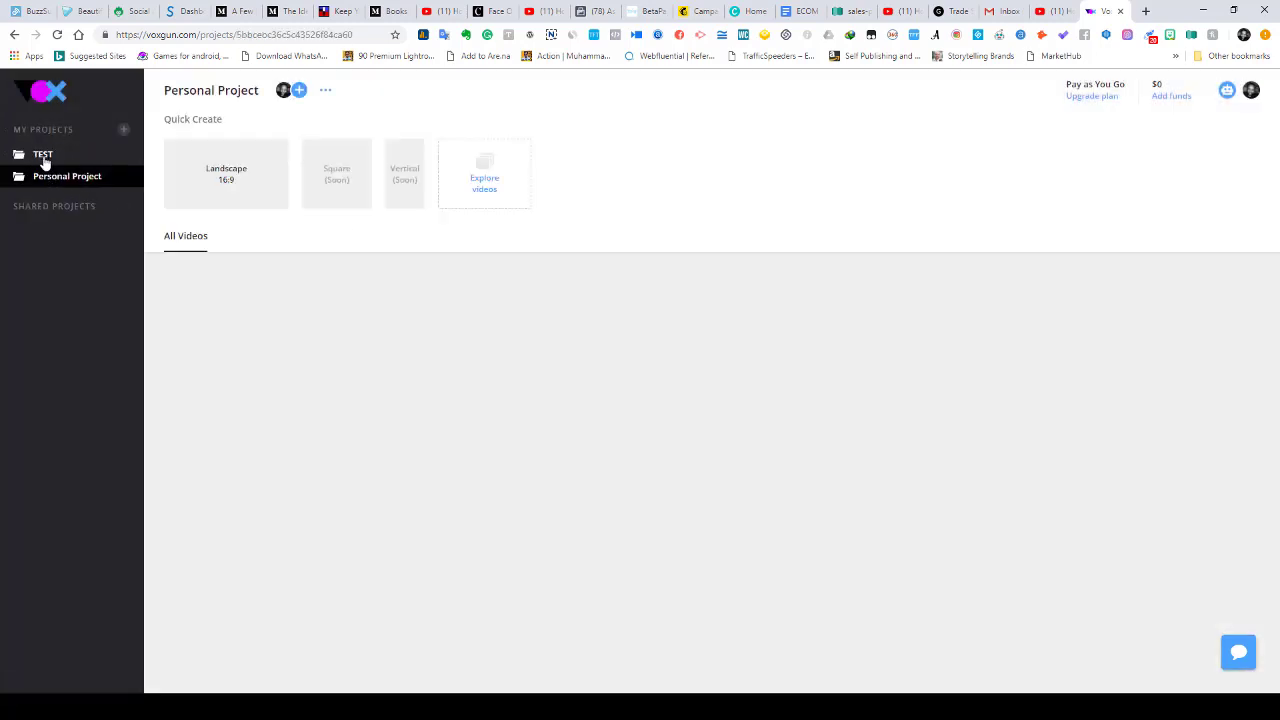
pyautogui.click(44, 159)
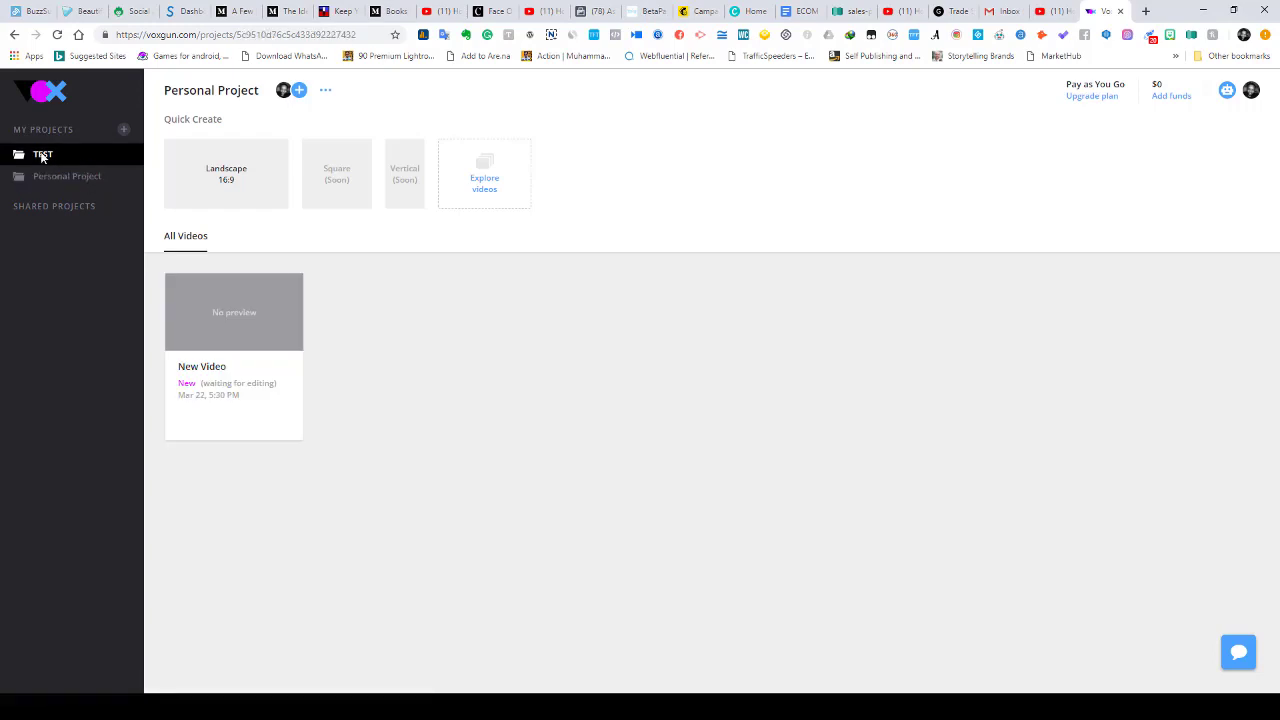
pyautogui.click(40, 178)
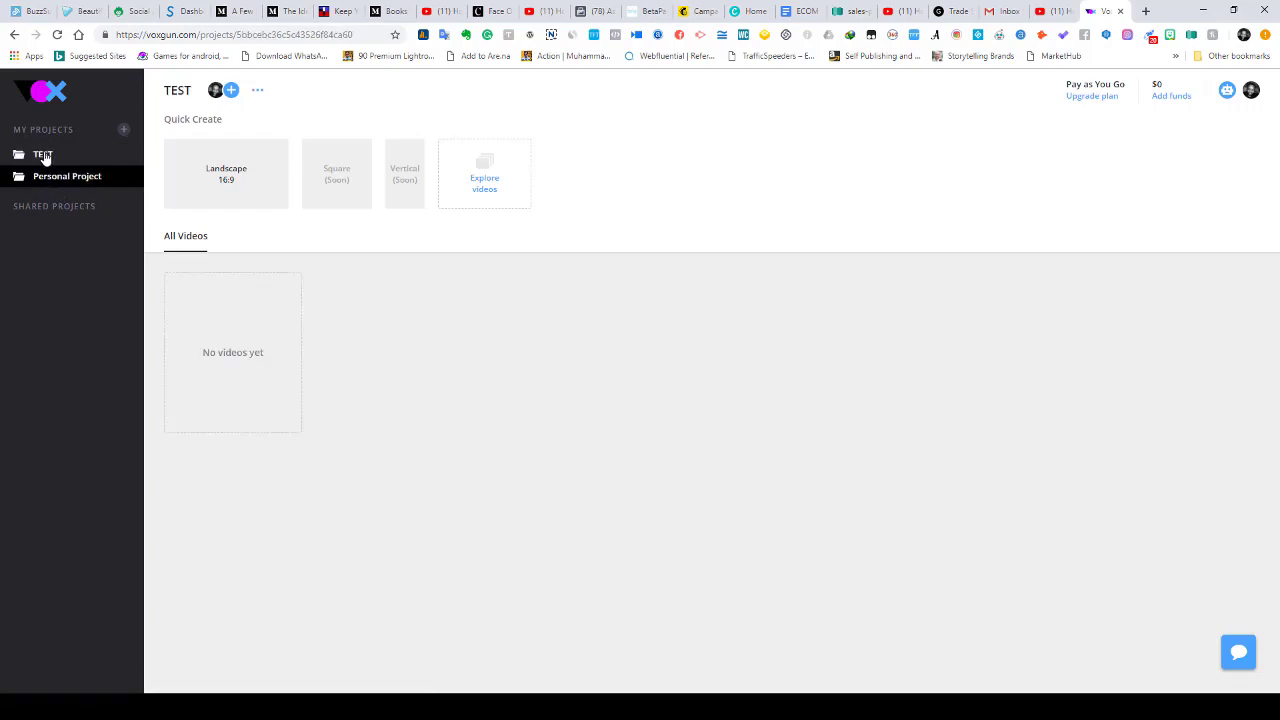
pyautogui.click(46, 155)
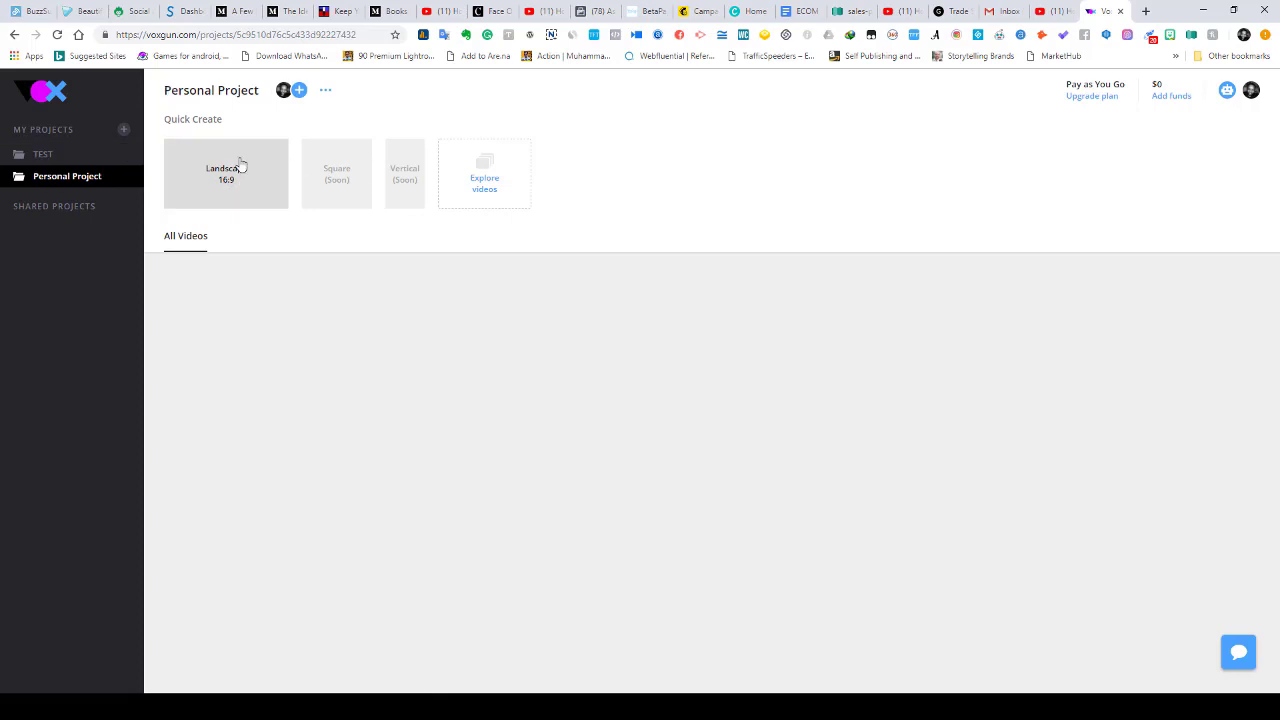
pyautogui.moveTo(240, 349)
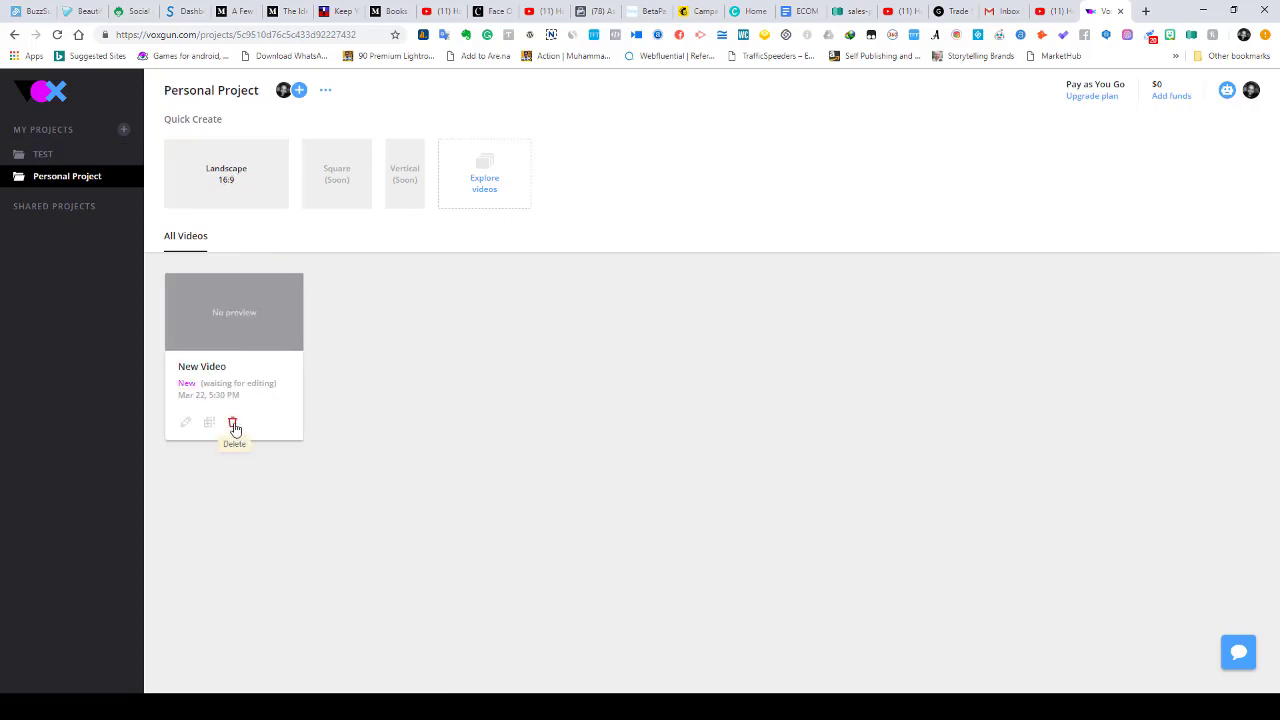
pyautogui.click(45, 156)
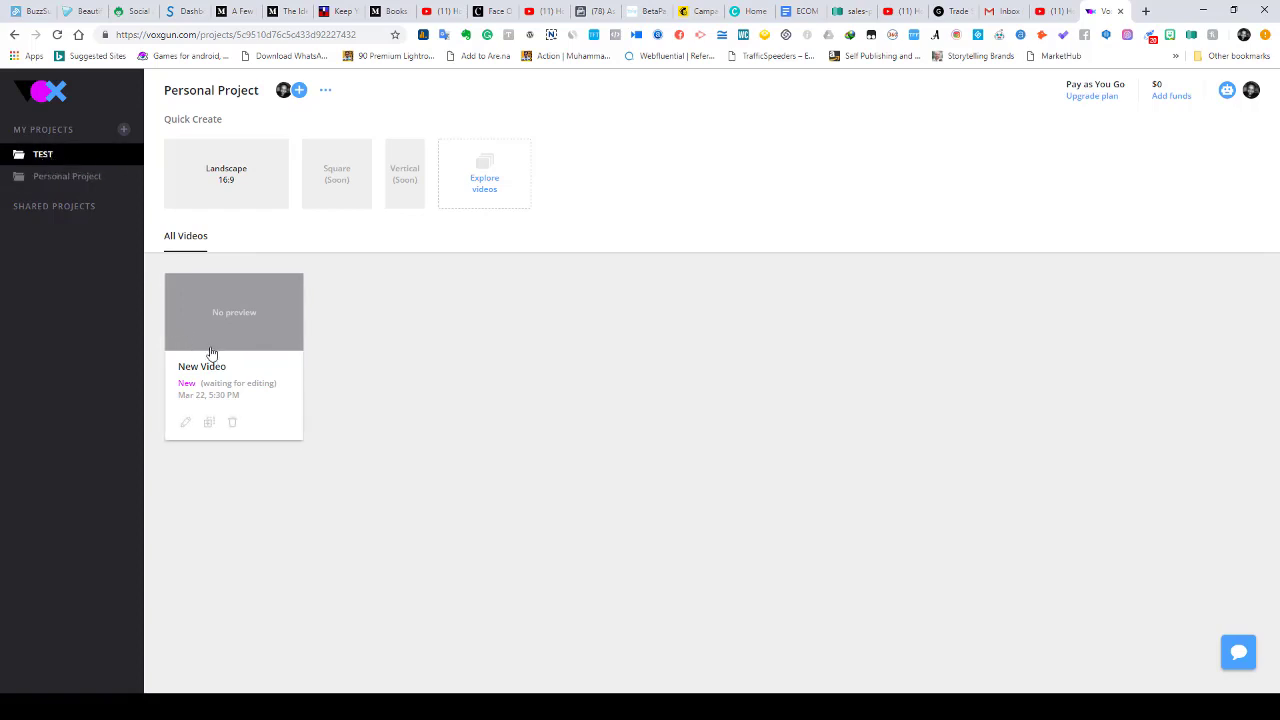
# - Delete the unused New Video and quick-create a Landscape 16:9 video
pyautogui.click(236, 423)
pyautogui.click(650, 410)
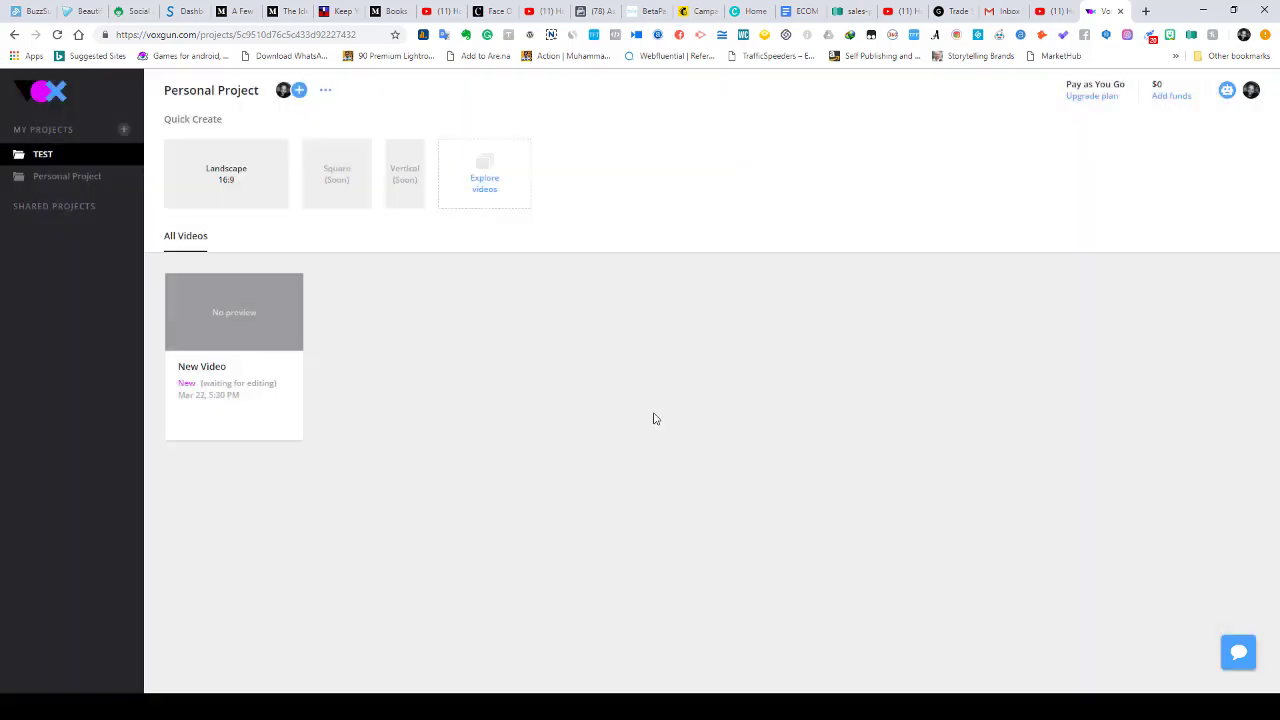
pyautogui.click(230, 176)
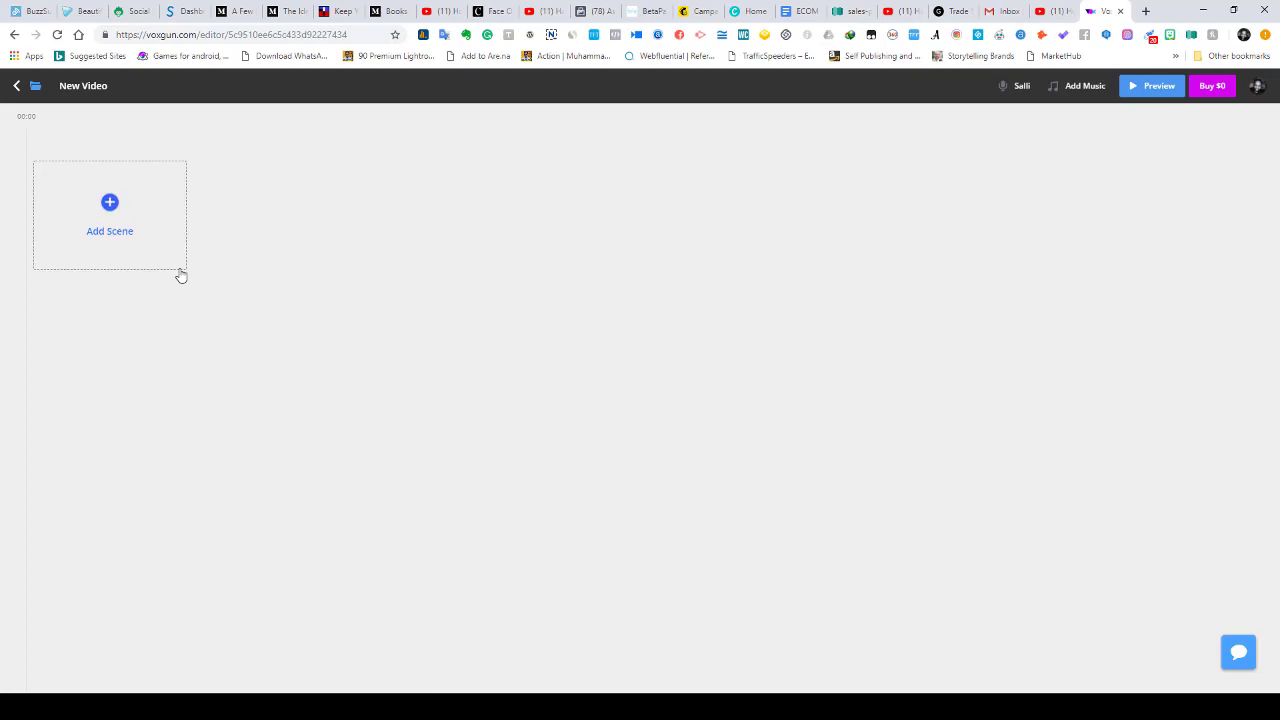
# - Add a Text_Up scene from the Text category as the video's first scene
pyautogui.click(110, 205)
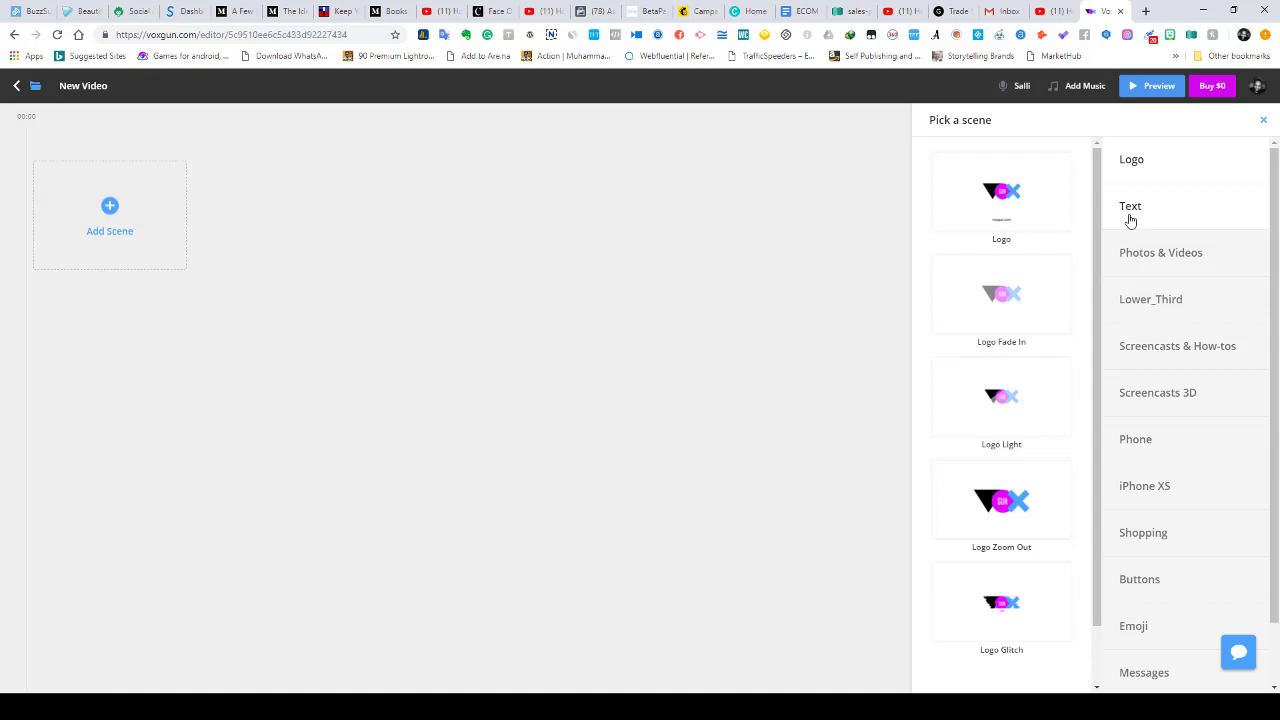
pyautogui.click(1137, 210)
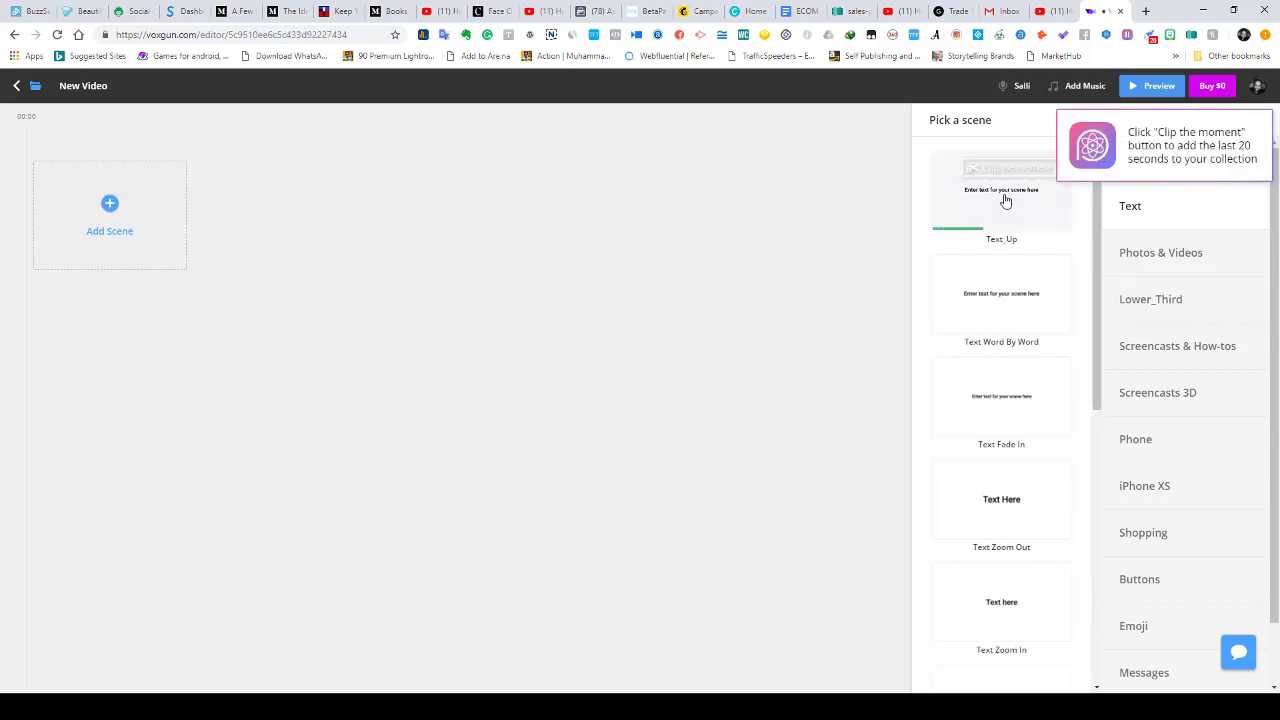
pyautogui.click(1005, 203)
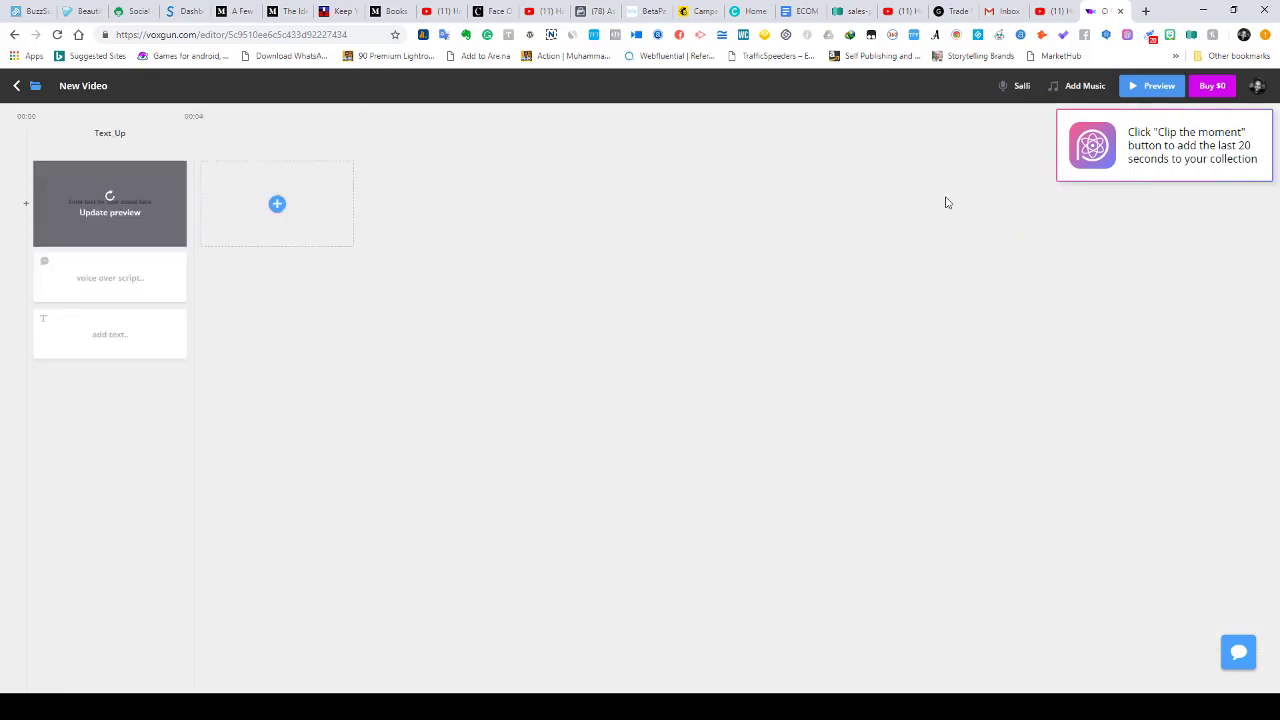
# - Script the first scene 'YOUR HEAD IS DAMAGING YOUR SPINAL CORD AND YOU DON'T EVEN KNOW IT.' and add a new scene slot
pyautogui.moveTo(147, 278)
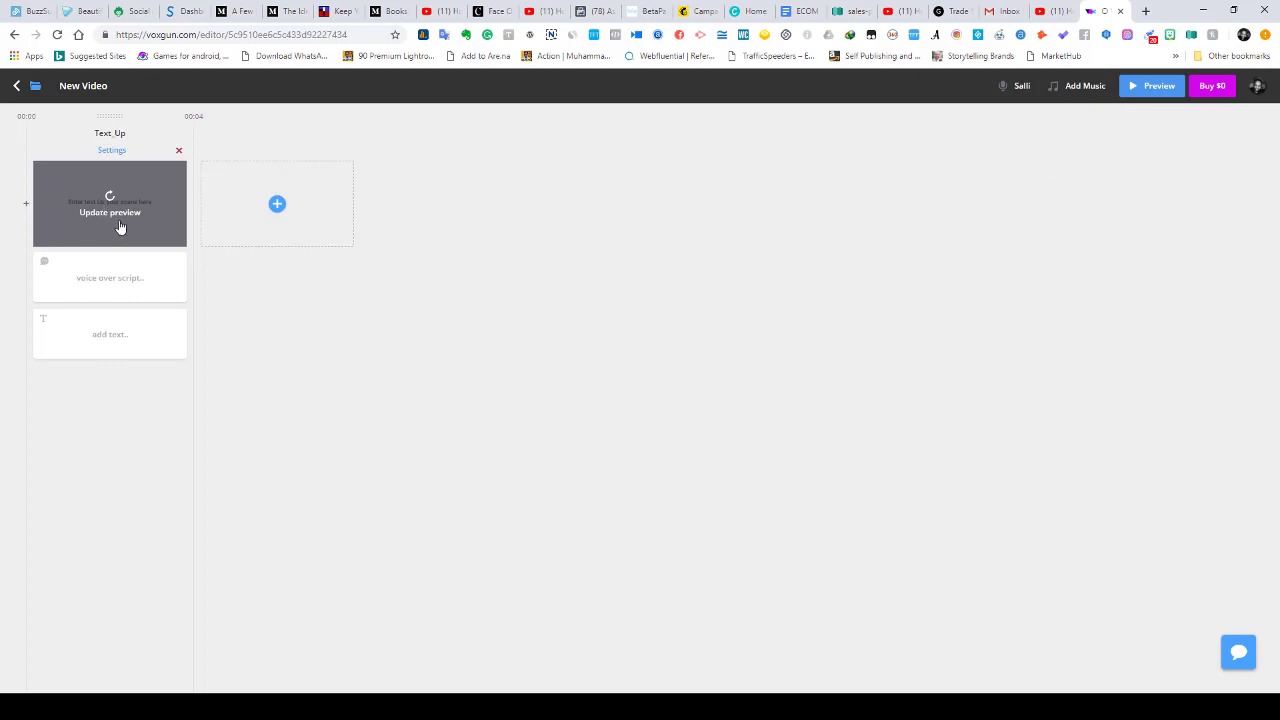
pyautogui.click(114, 288)
pyautogui.write('YOUR HEAD IS')
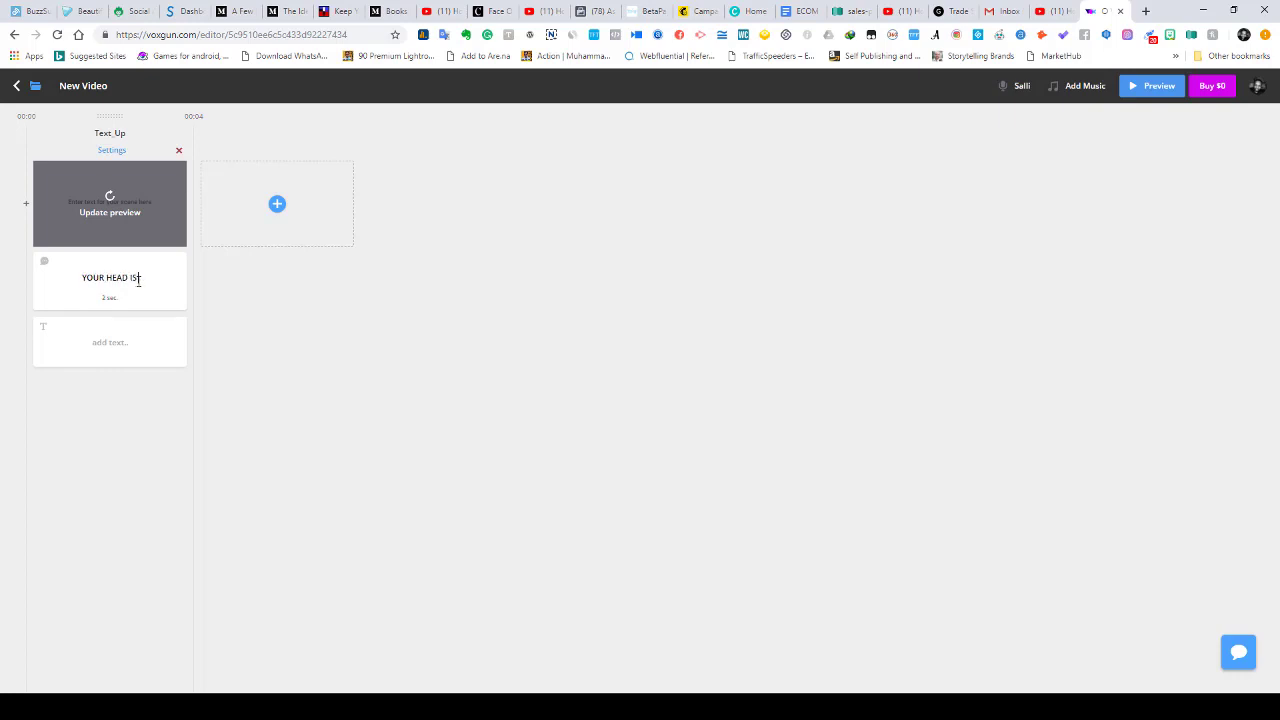
pyautogui.write(' BAMAGING YOUR SPI')
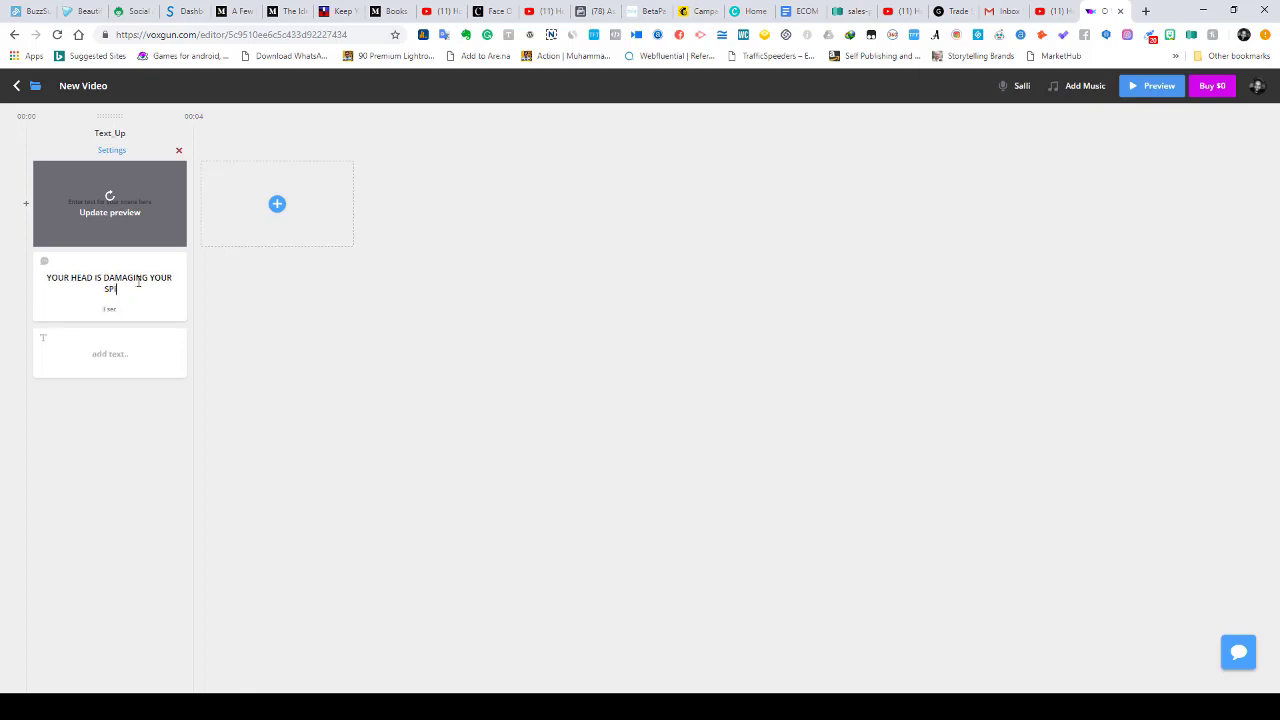
pyautogui.write("NAL CORD AND YOU DON'T EVEN KNOW IT")
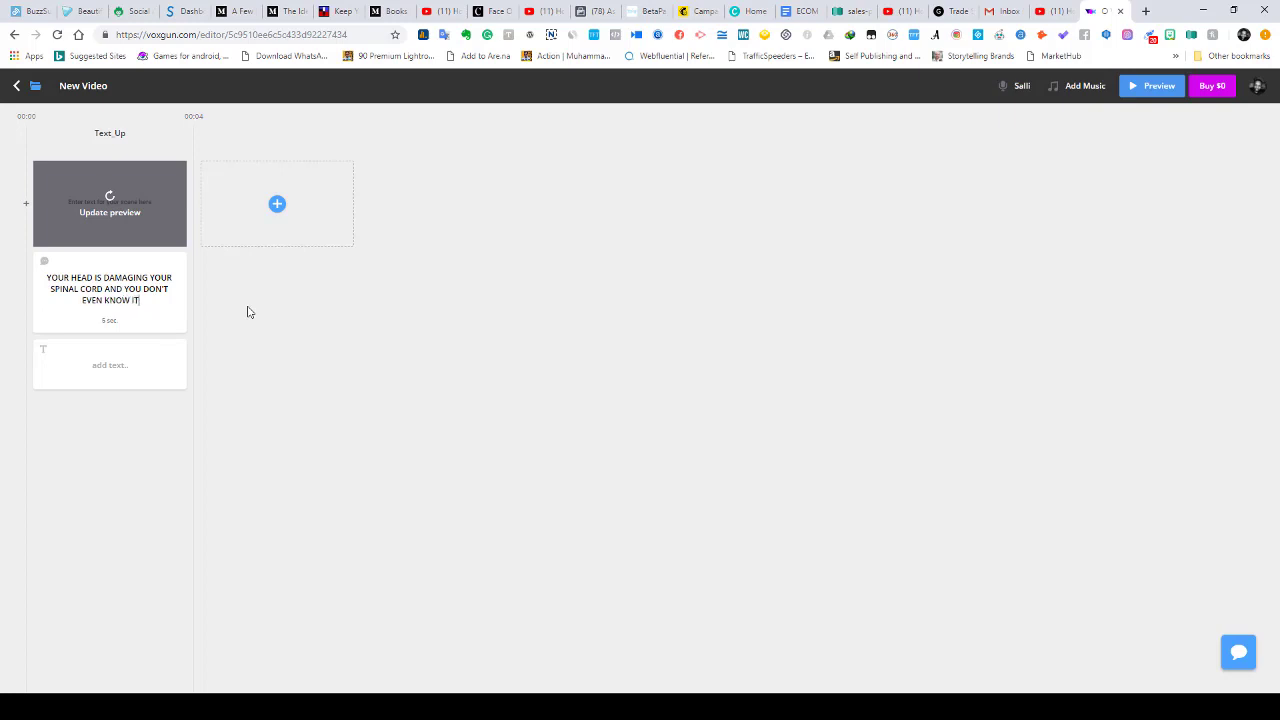
pyautogui.write('.')
pyautogui.click(277, 205)
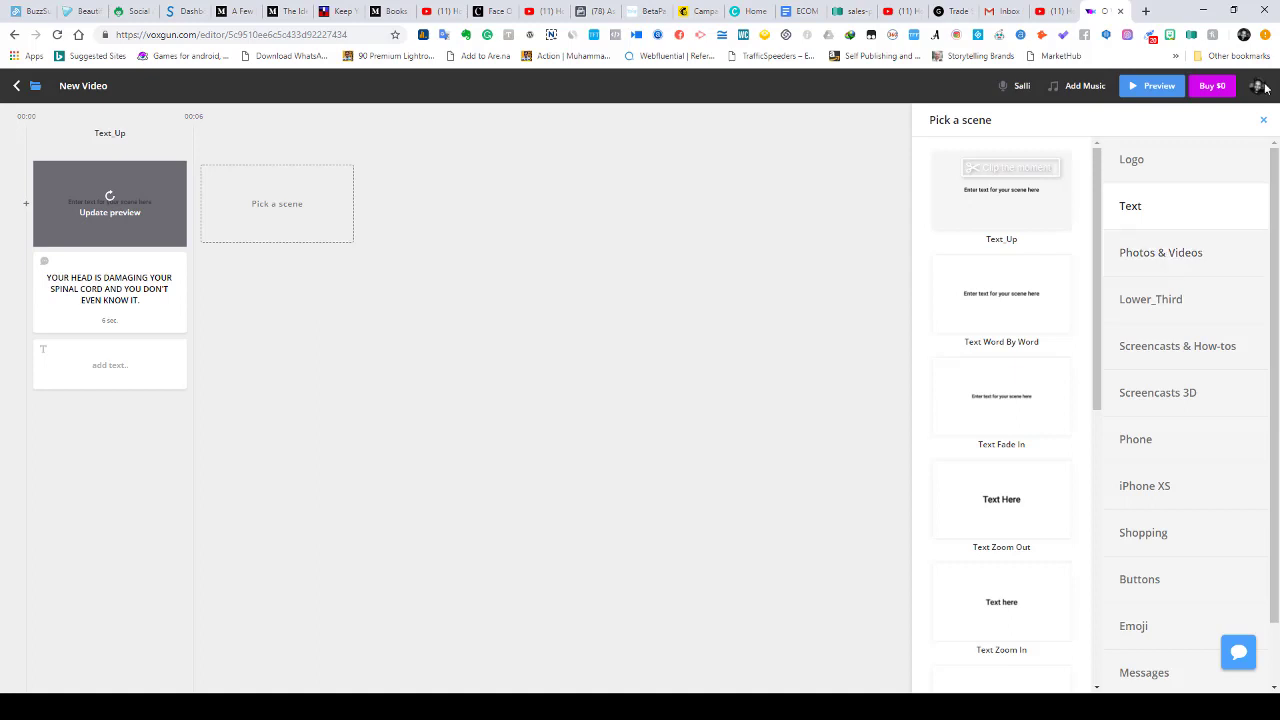
# - Add a second Text_Up scene scripted 'WE BEND OUR HEADS WHEN WE USE OUR SMARTPHONES AND COMPUTERS'
pyautogui.click(1002, 202)
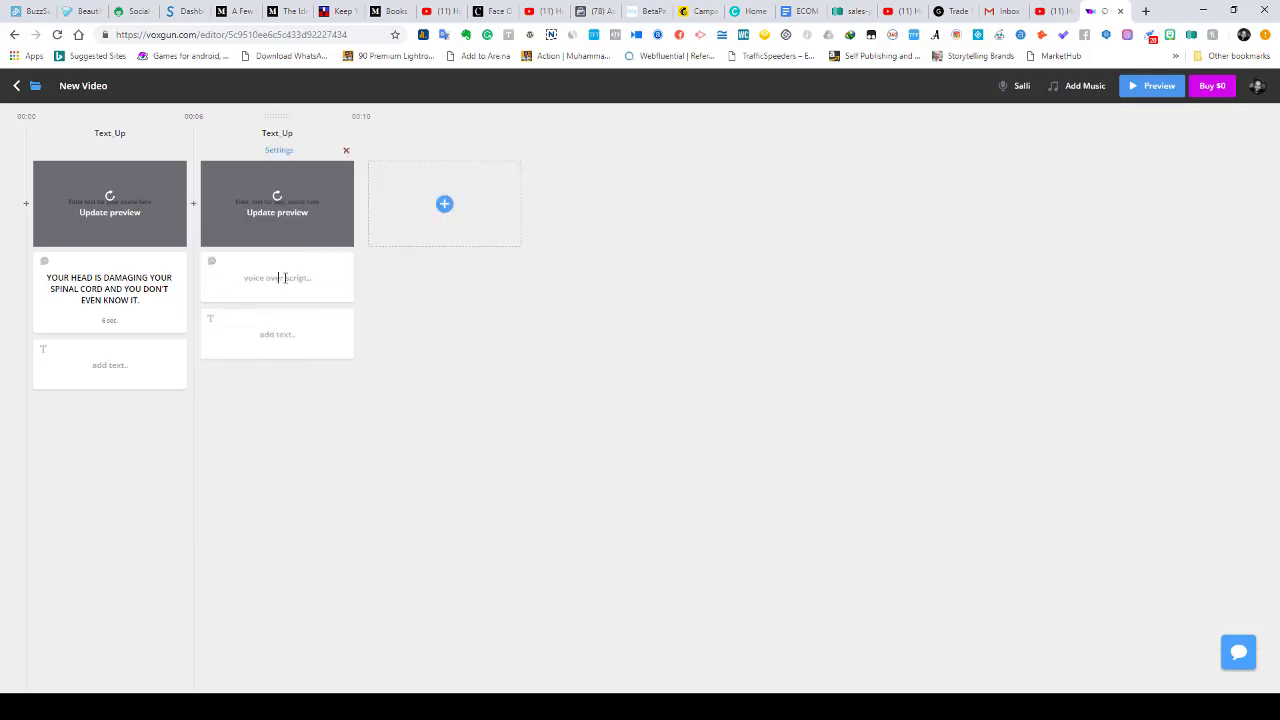
pyautogui.click(284, 278)
pyautogui.write('WE BEND OUR HEADS W')
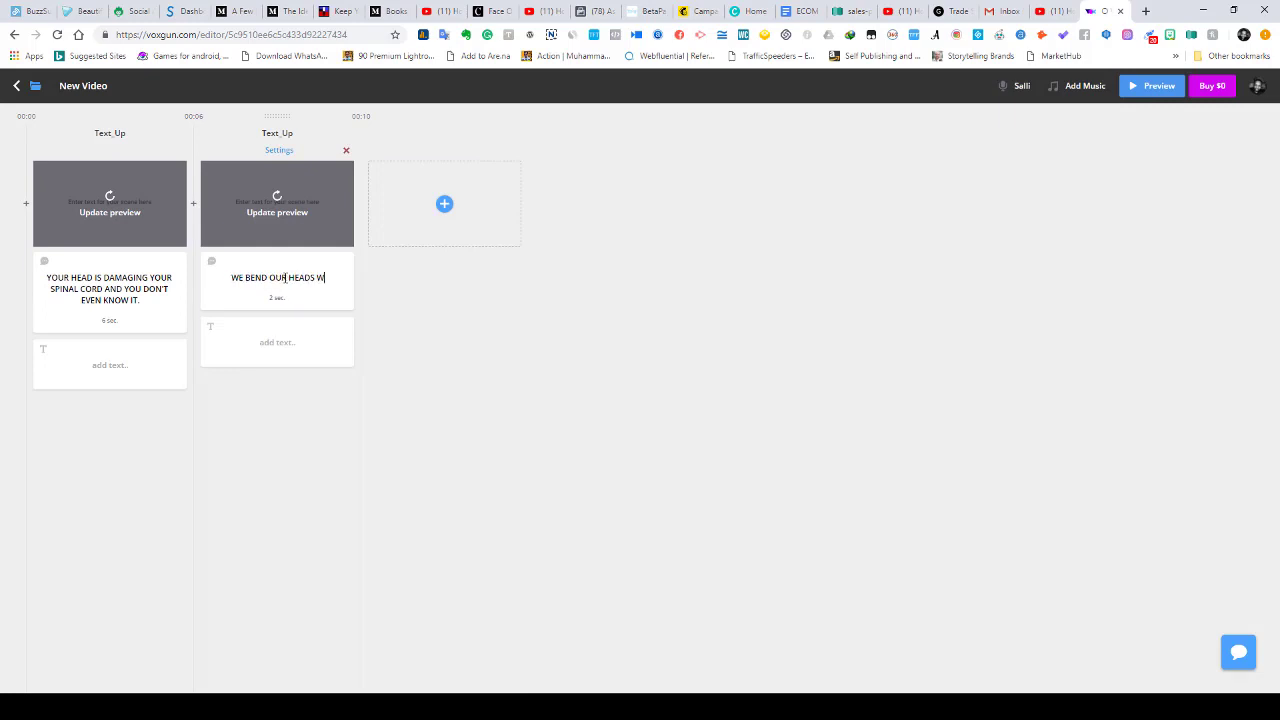
pyautogui.write('HEN WE USE')
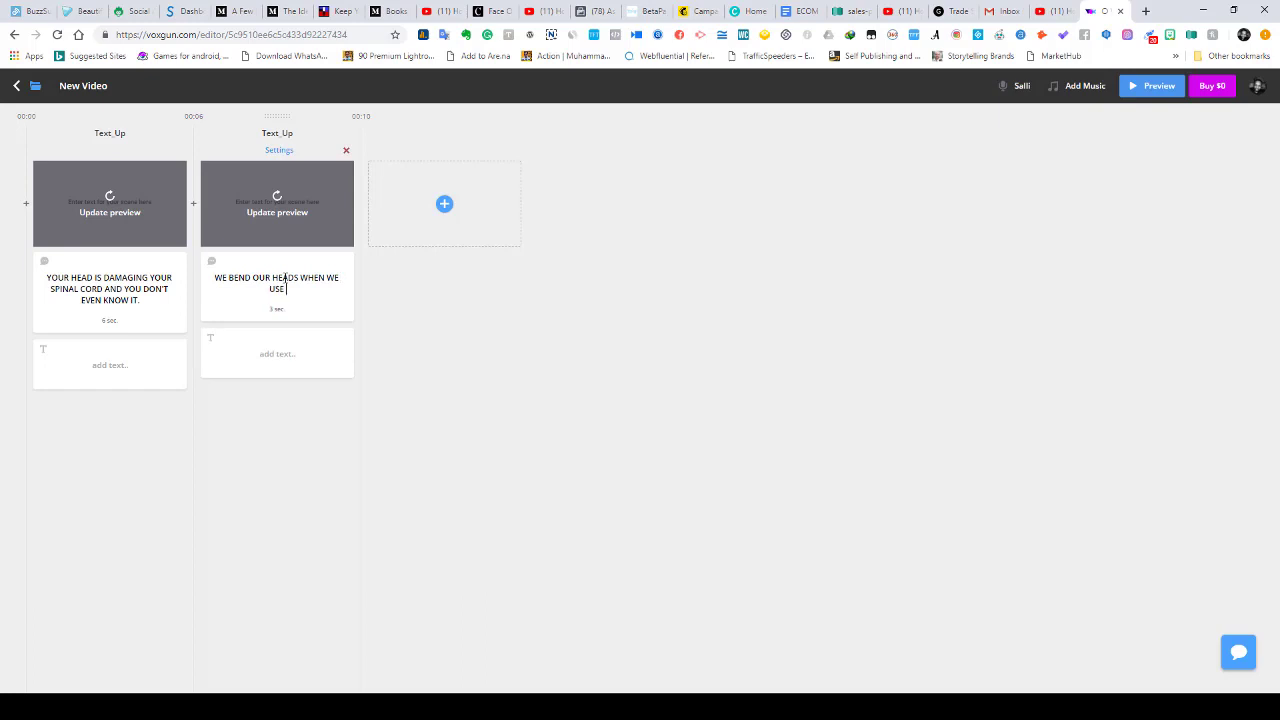
pyautogui.write(' OUR SMARTPHONES AND COMPUTERS')
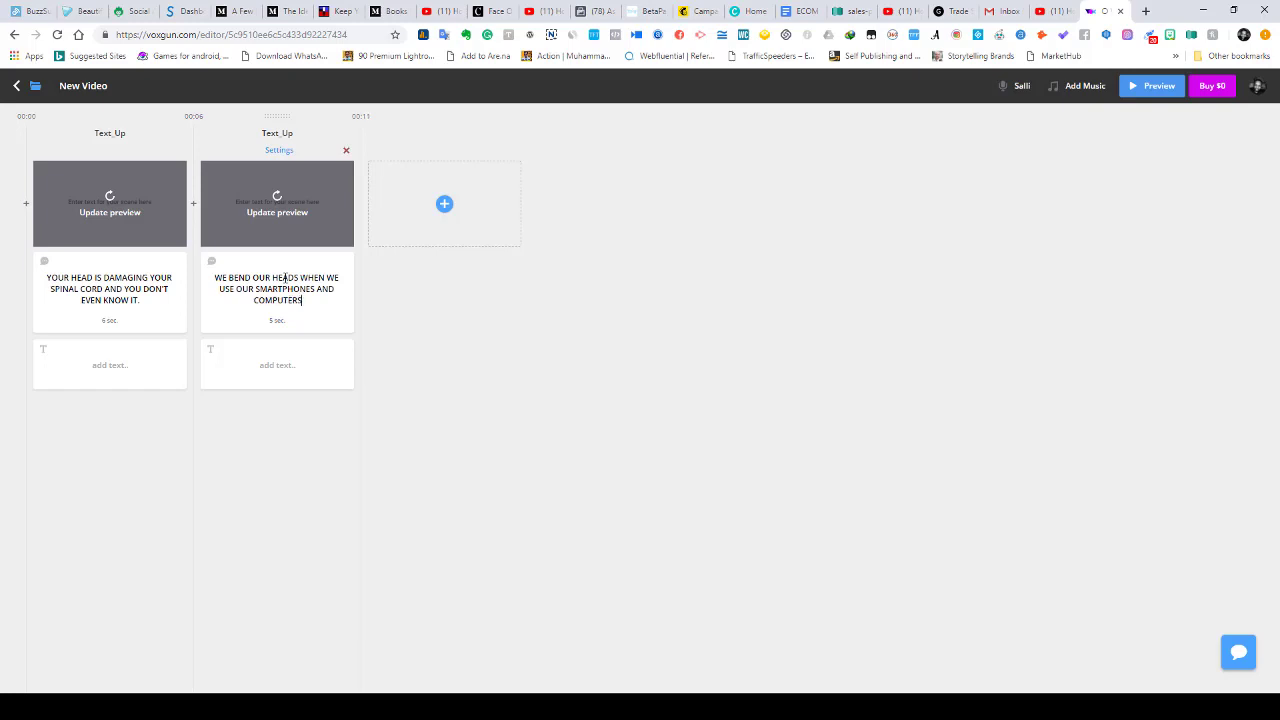
# - Add a third Text_Up scene scripted 'THIS CAUSES NECK AND BACK PAIN WHICH CAN EVENTUALLY REQUIRE CORRECTIVE SURGERY TO…'
pyautogui.click(444, 204)
pyautogui.click(980, 204)
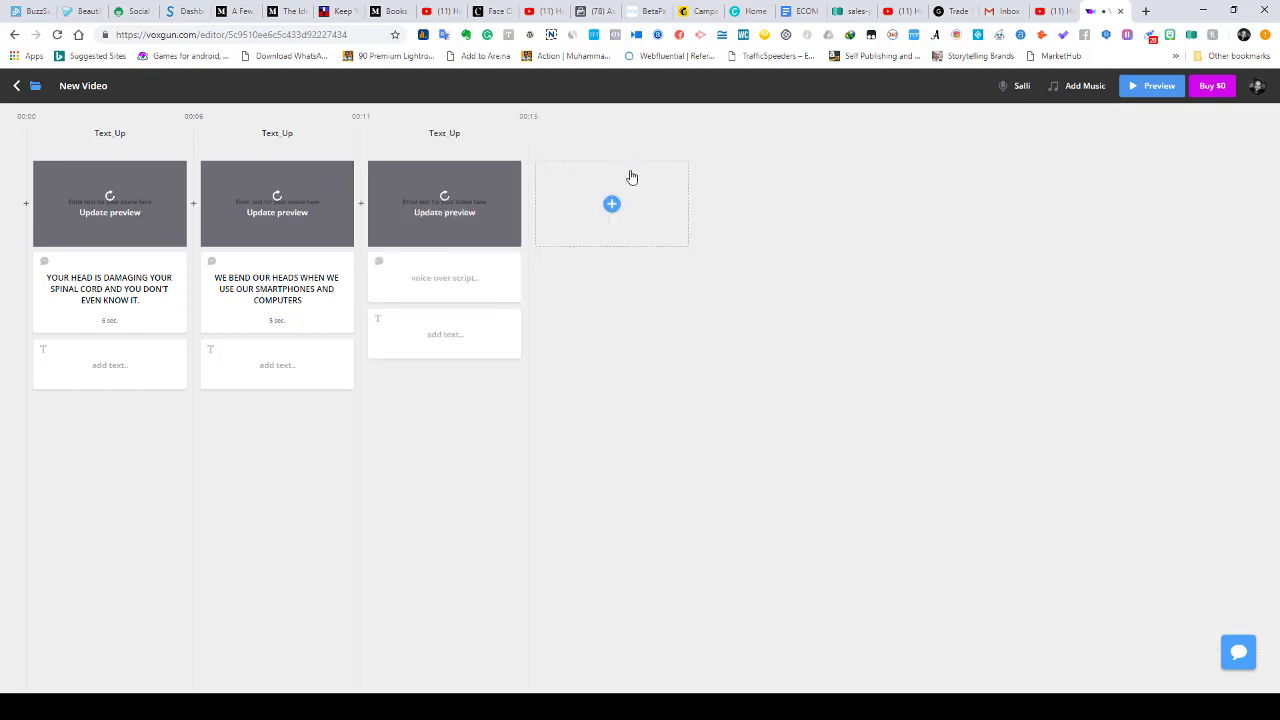
pyautogui.write('THIS CAUSES NECK AND BACK PAIN WHICH CAN')
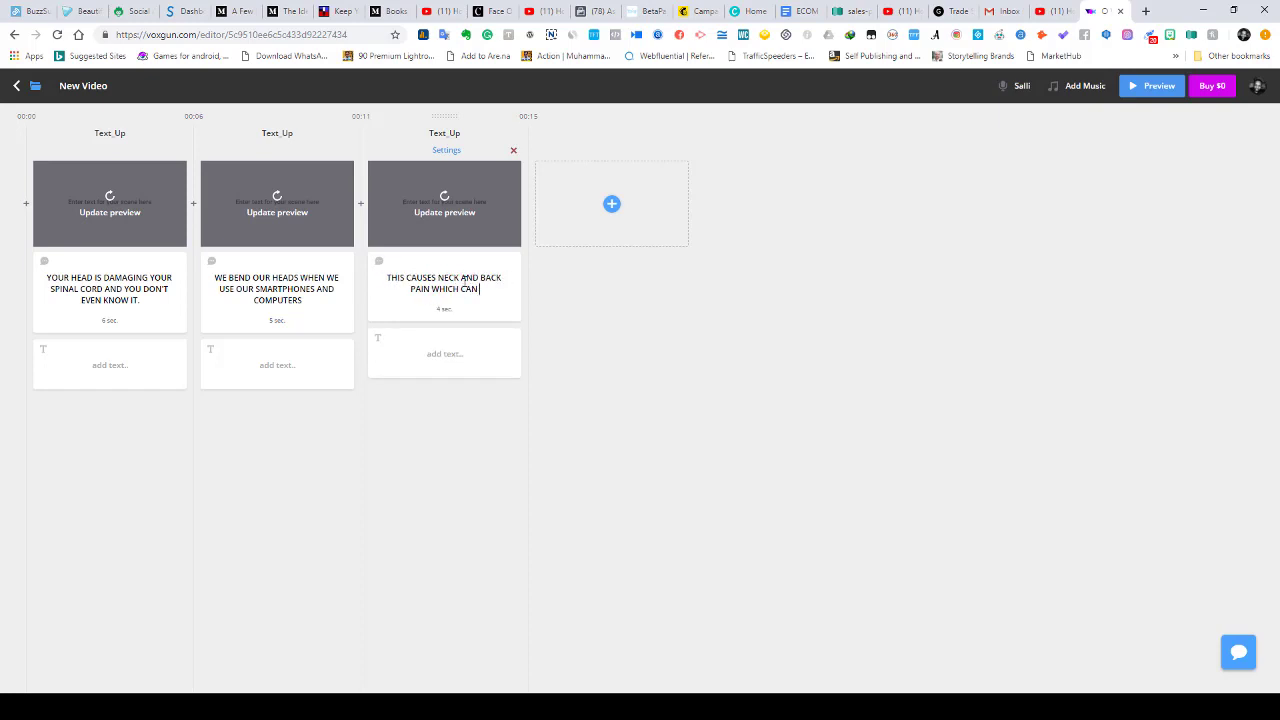
pyautogui.write(' EVENTUALLY REQUIRE')
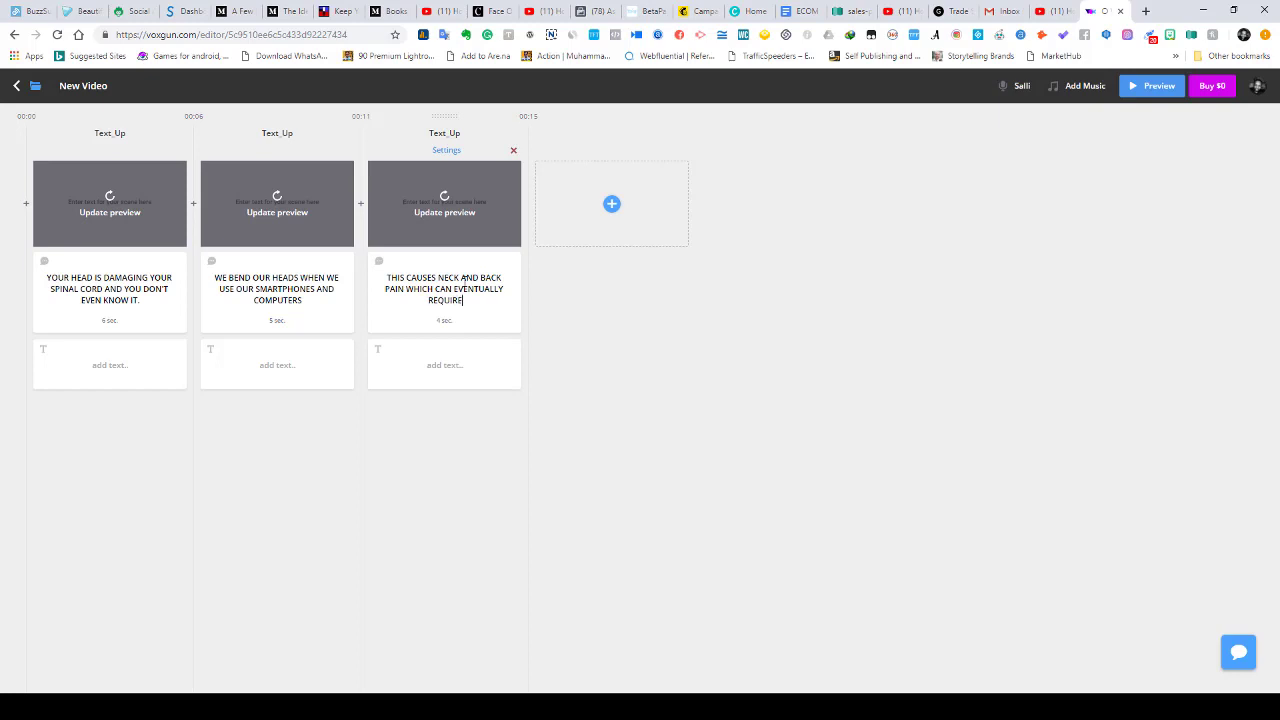
pyautogui.write(' CORRECTIVE SURGERY TO FIX.')
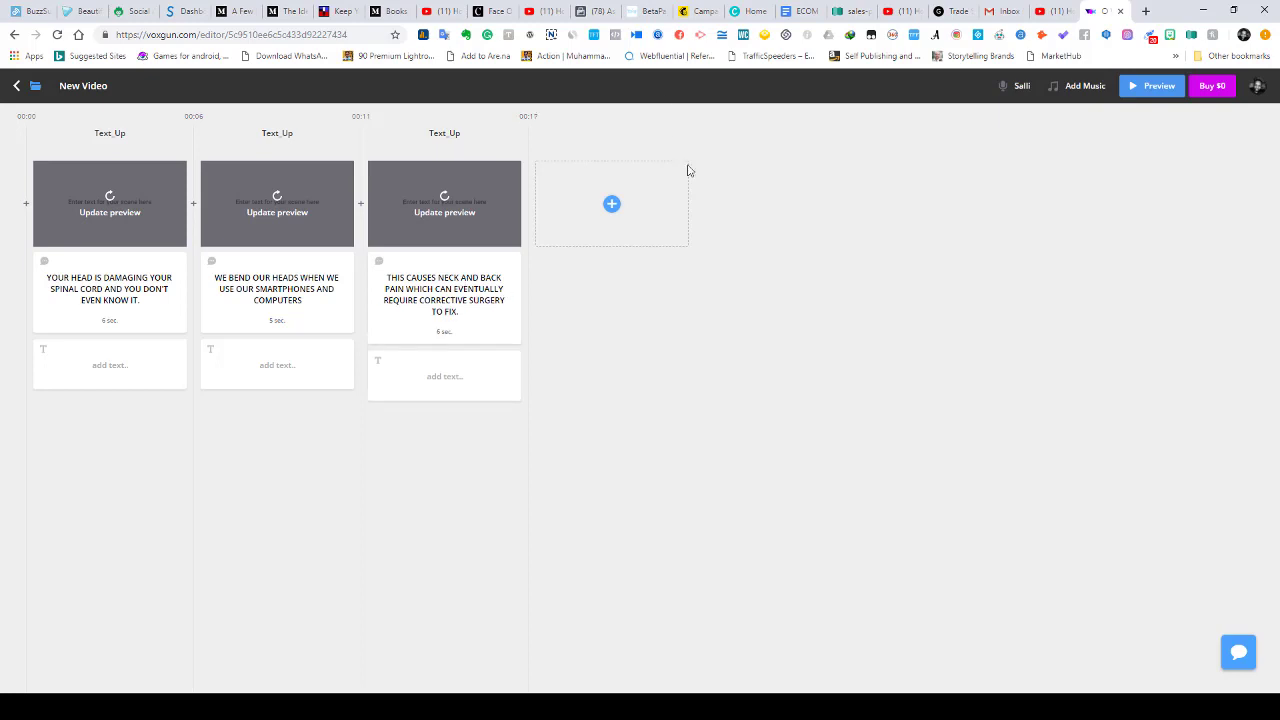
# - Update the preview on all three scene cards
pyautogui.click(116, 218)
pyautogui.click(268, 218)
pyautogui.click(440, 216)
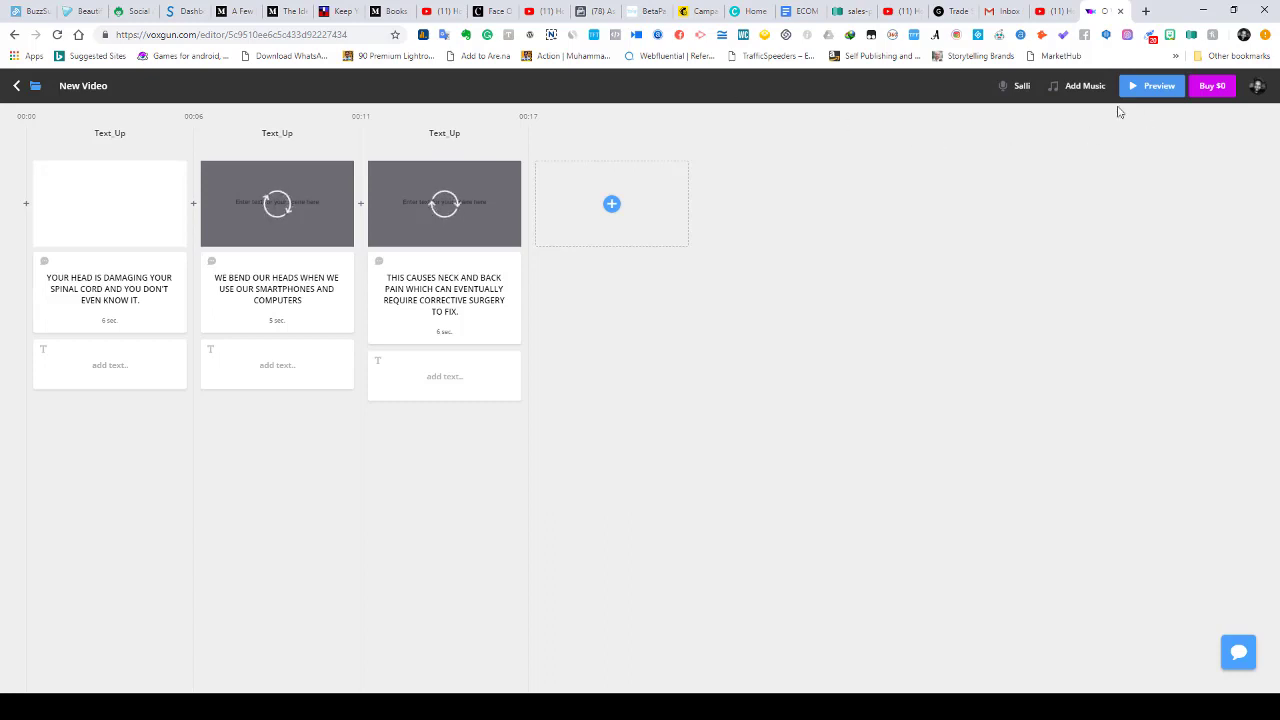
# - Replace the Salli voice with Matthew (Robotic, Male) as the voice-over actor
pyautogui.click(1022, 88)
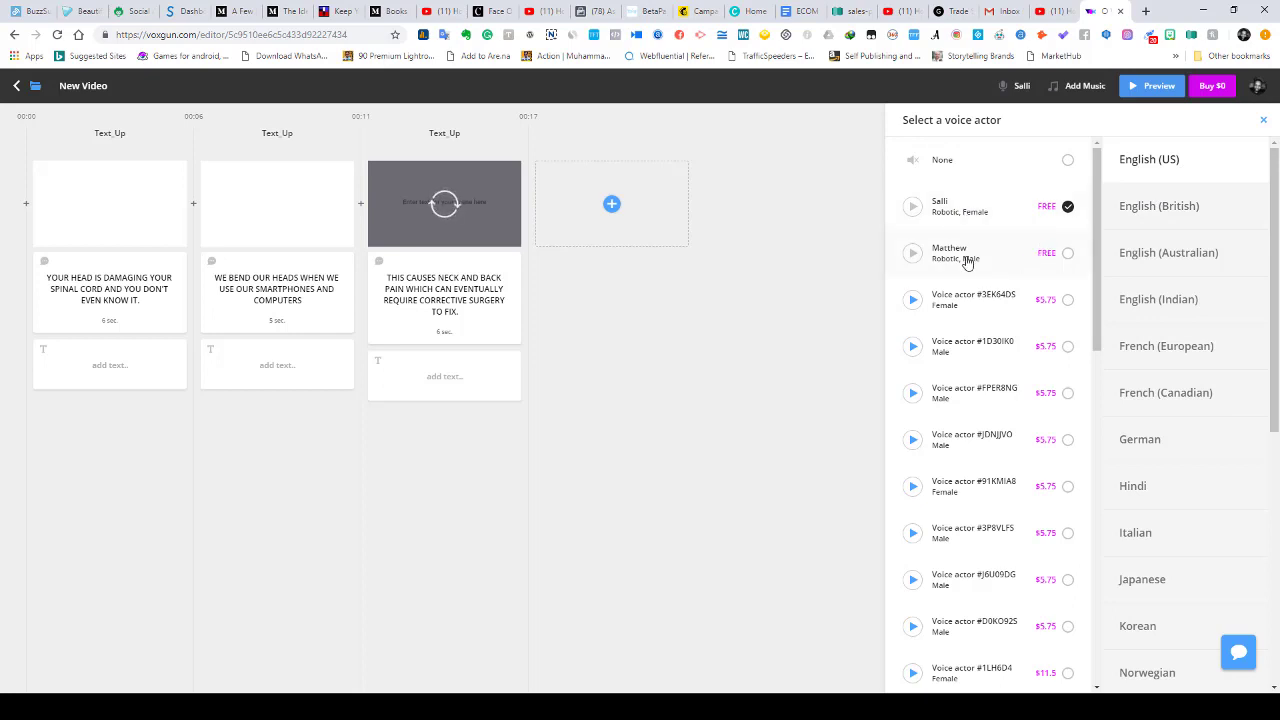
pyautogui.click(1068, 256)
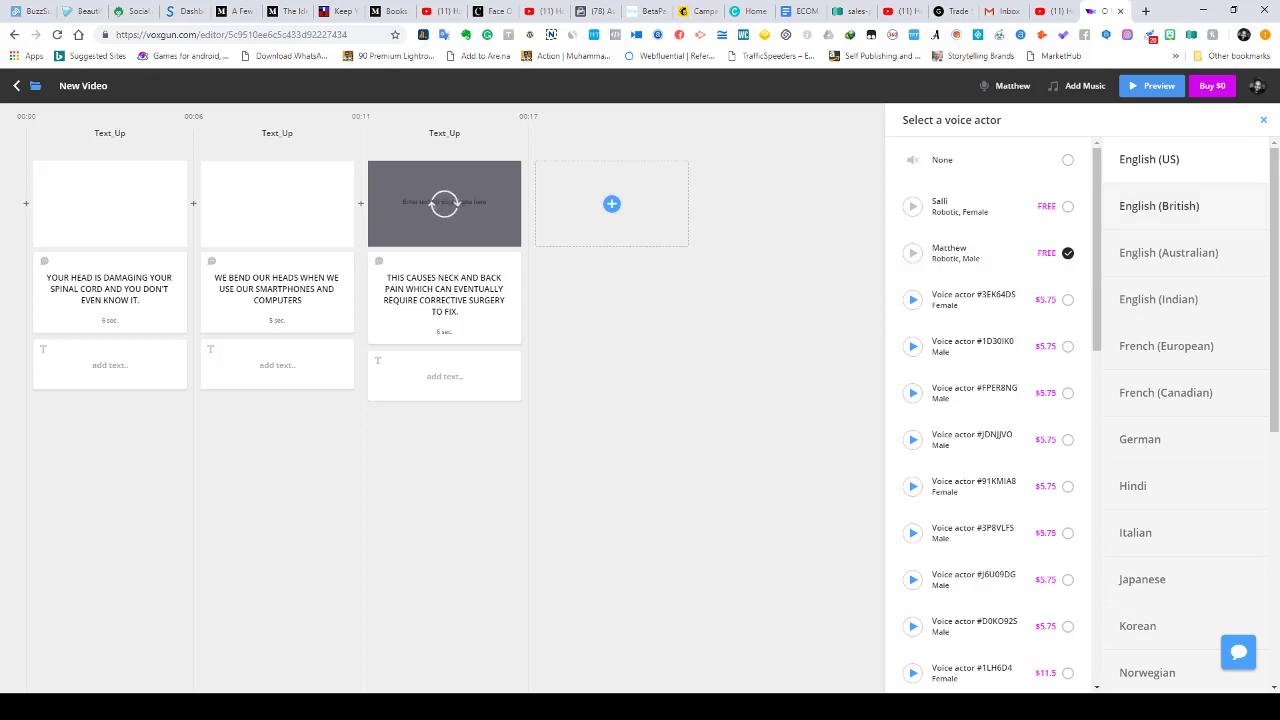
pyautogui.click(1262, 122)
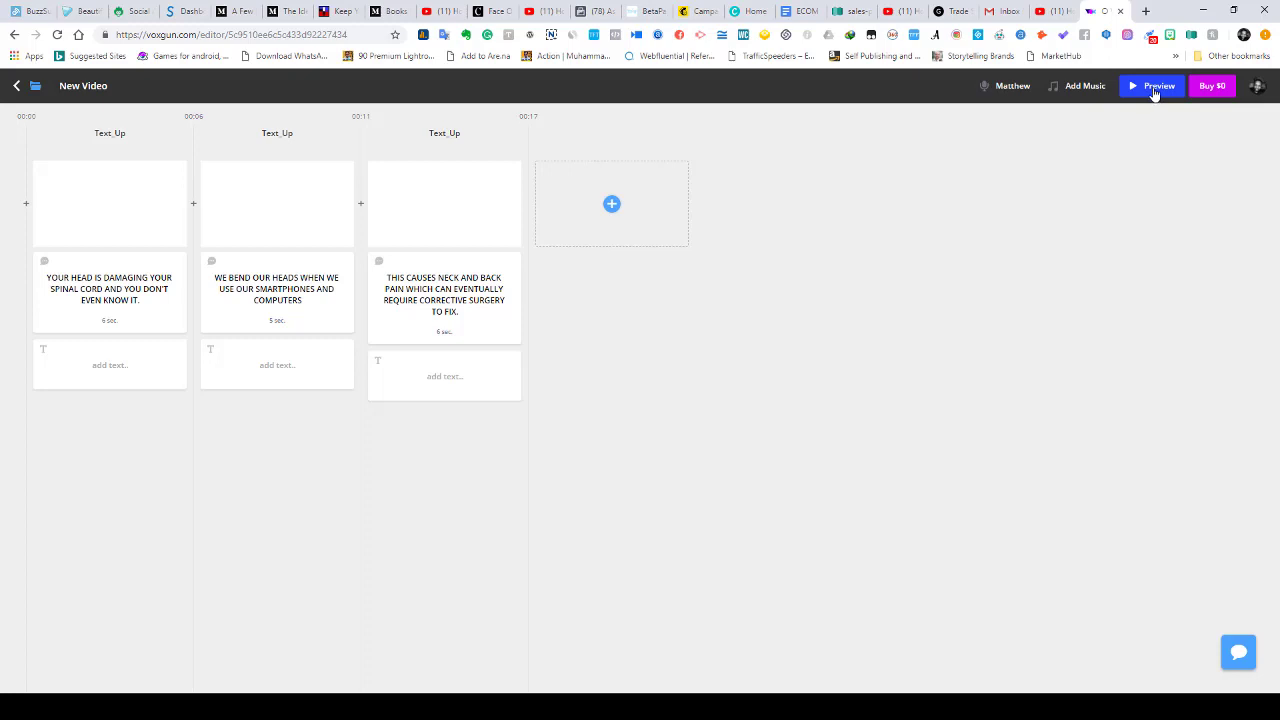
# - Rebuild the All Scenes Preview and play the 17-second video with Matthew's voice
pyautogui.click(1155, 88)
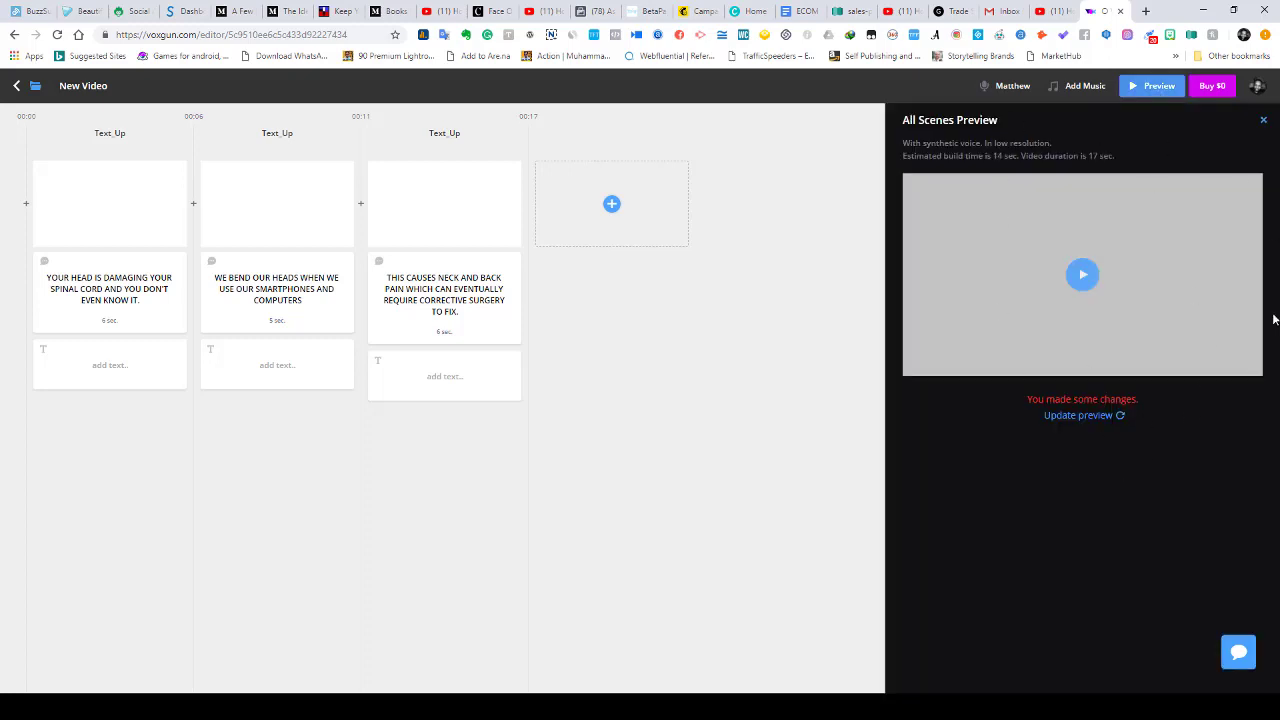
pyautogui.click(1106, 422)
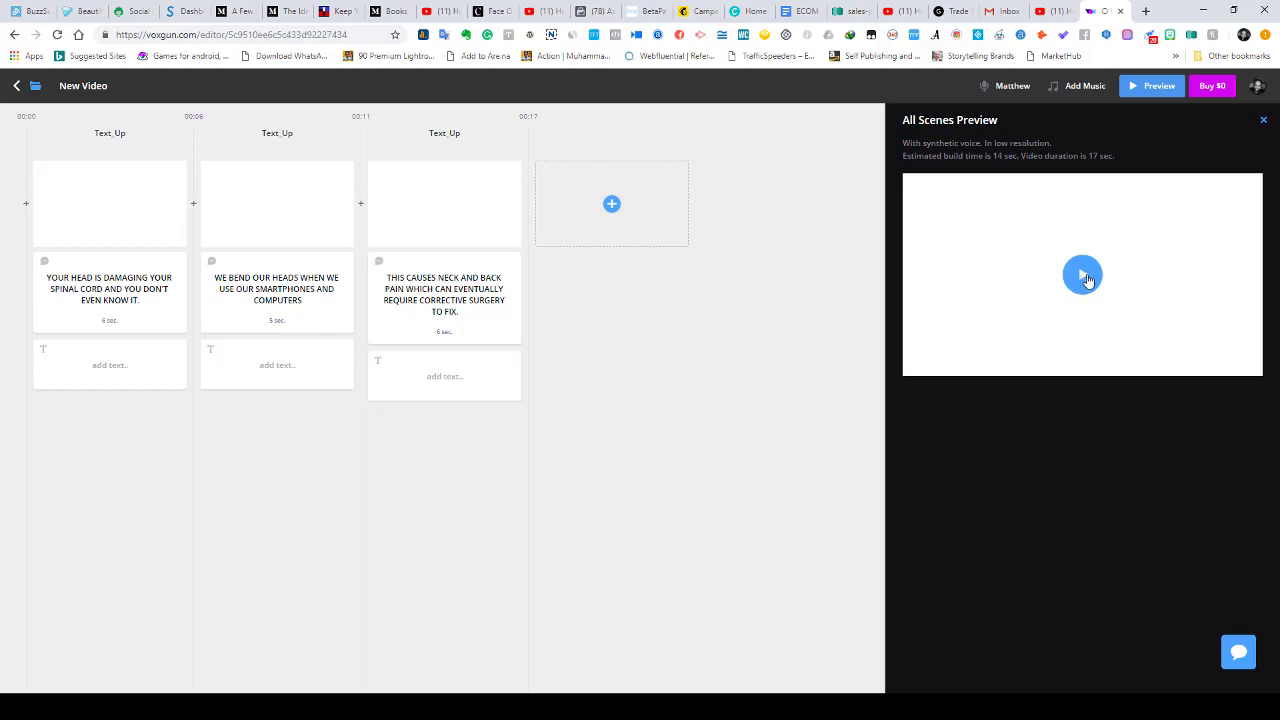
pyautogui.click(1086, 278)
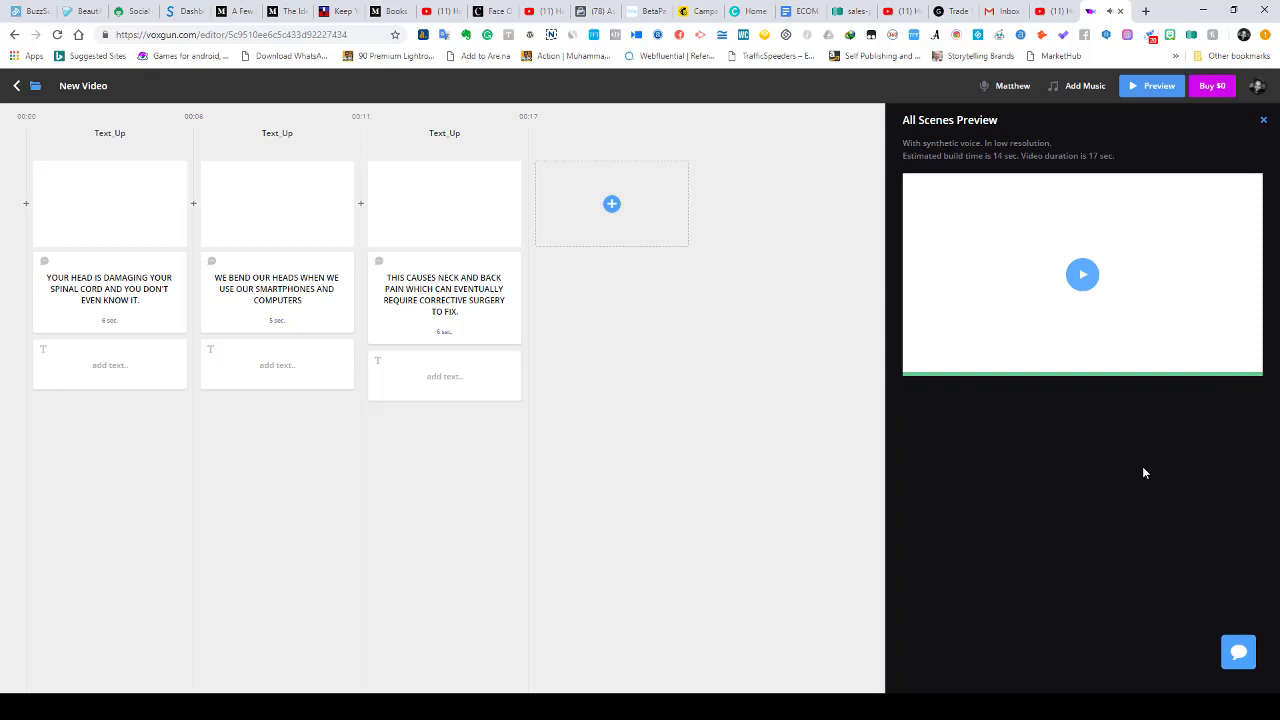
pyautogui.click(1082, 278)
# - Switch to Headliner, open Video Transcript setup, then return to the Create a Video page
pyautogui.hotkey('alt', 'Tab')
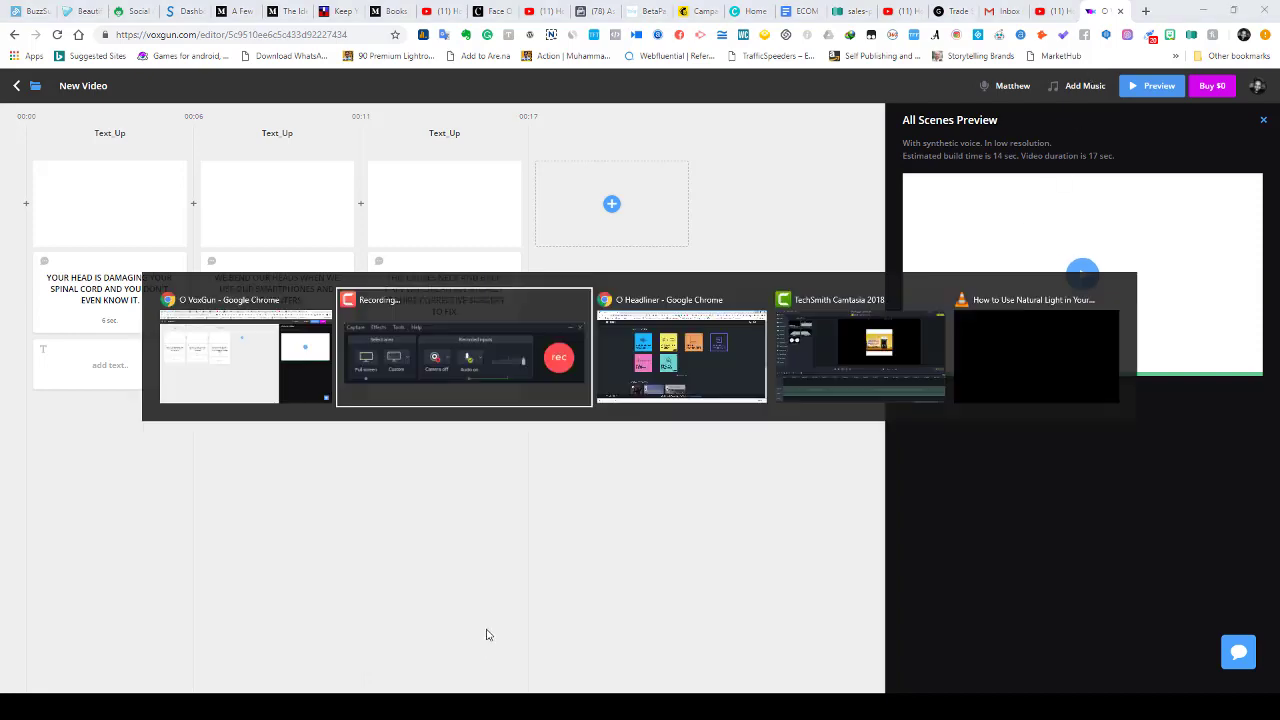
pyautogui.hotkey('alt', 'Tab')
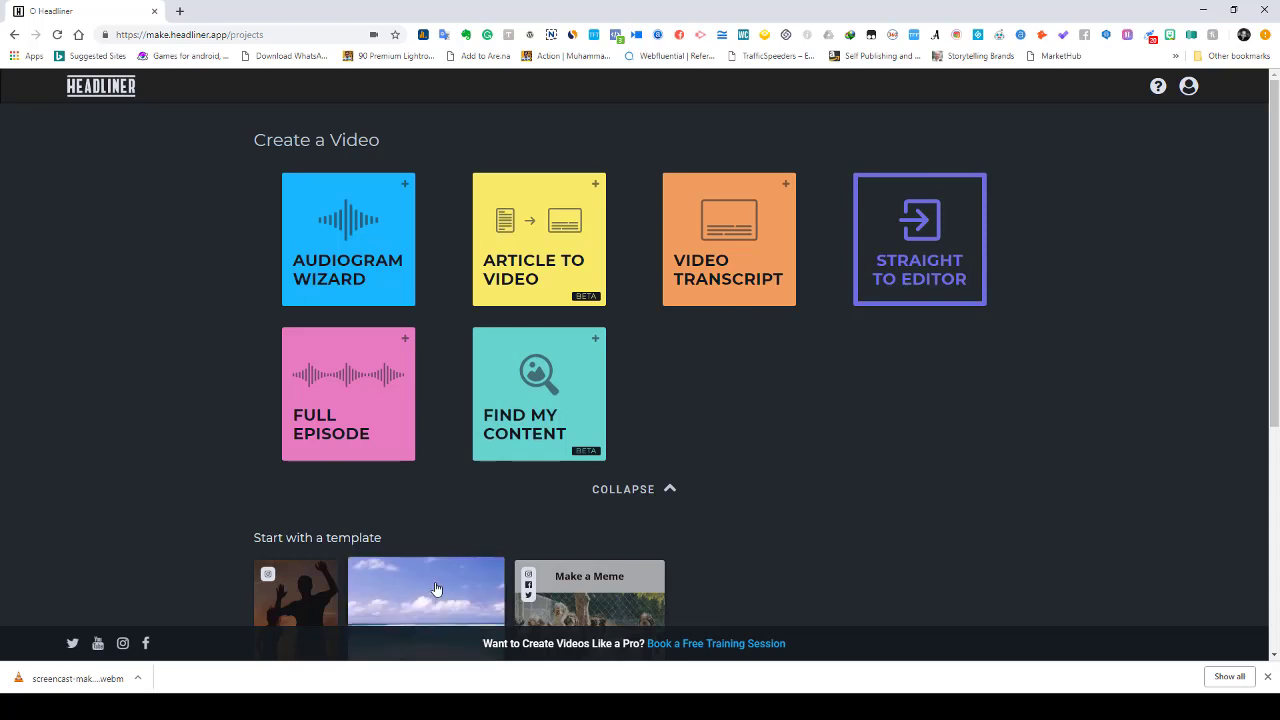
pyautogui.moveTo(605, 566)
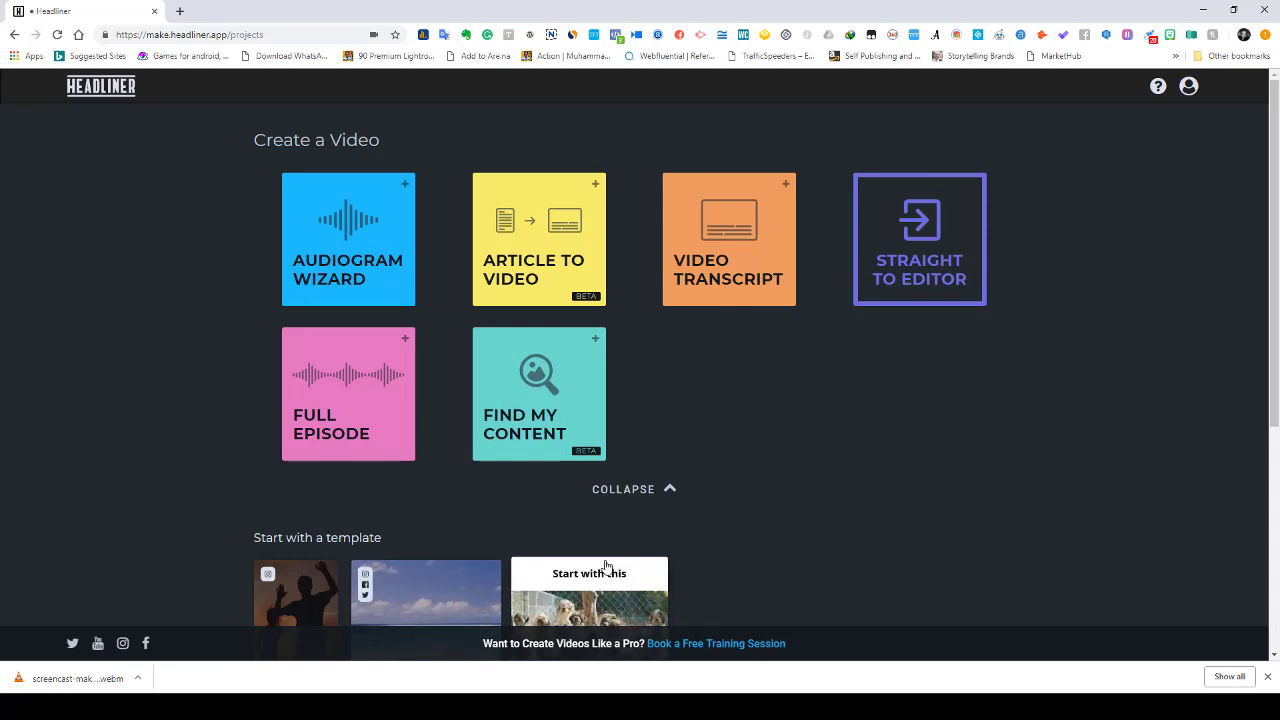
pyautogui.click(740, 286)
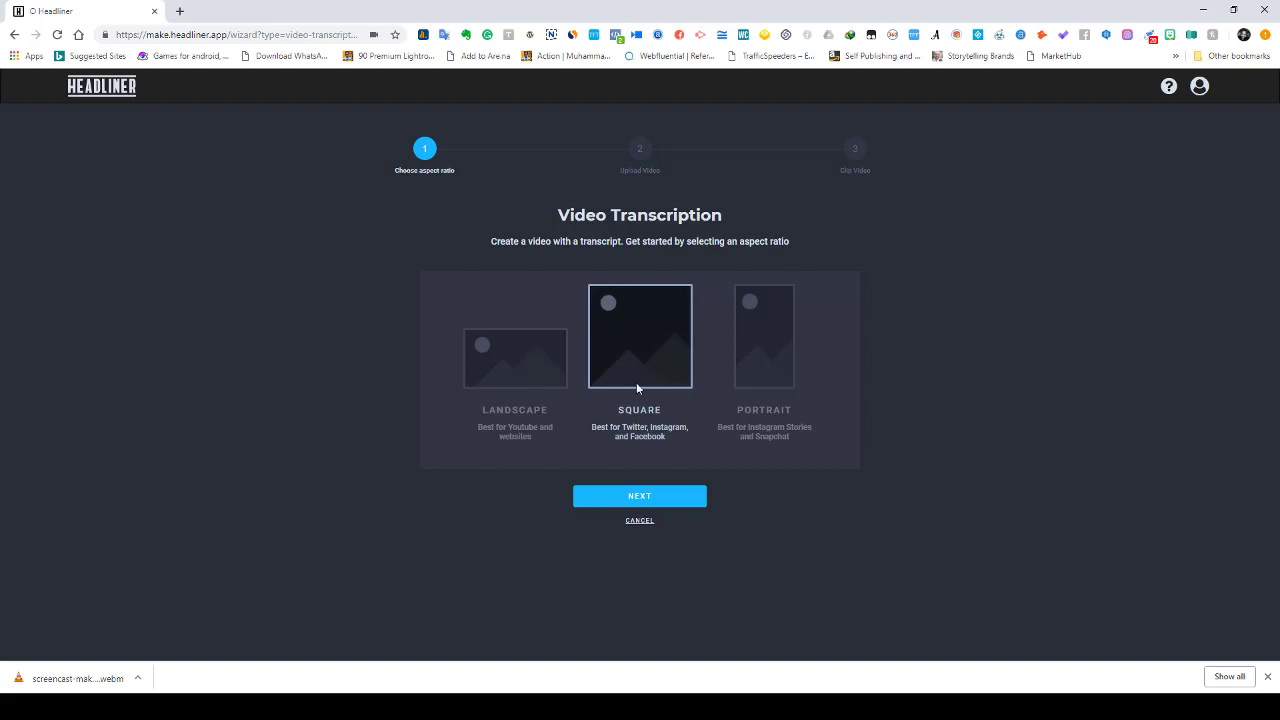
pyautogui.click(93, 96)
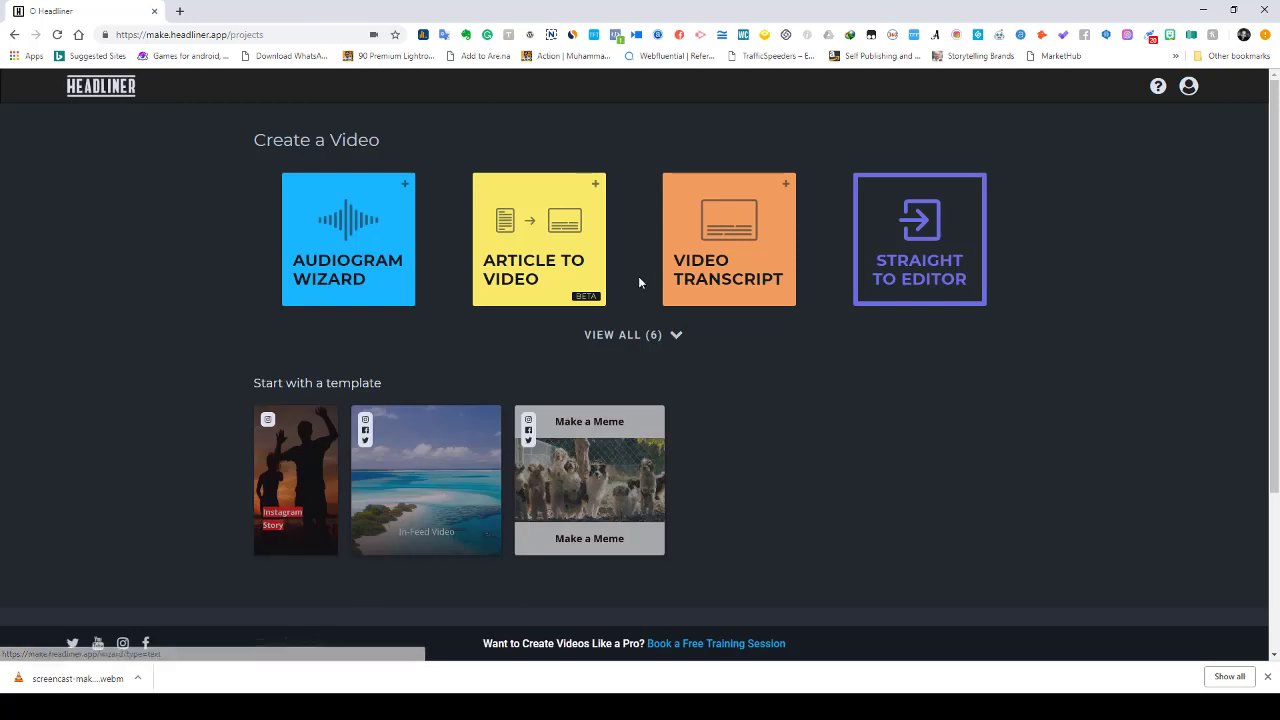